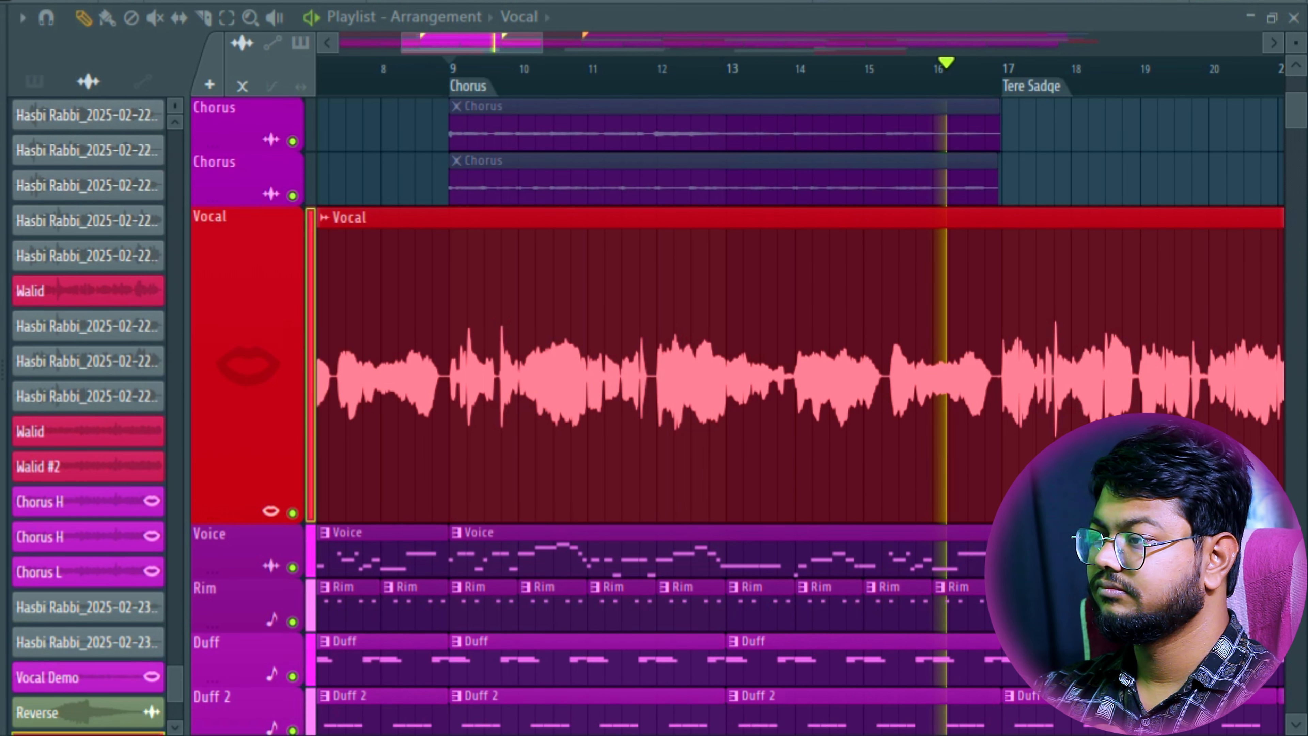
- Play the chorus from bar 9 in the full mix and with the Vocal track soloed
{"action": "key", "text": "space"}
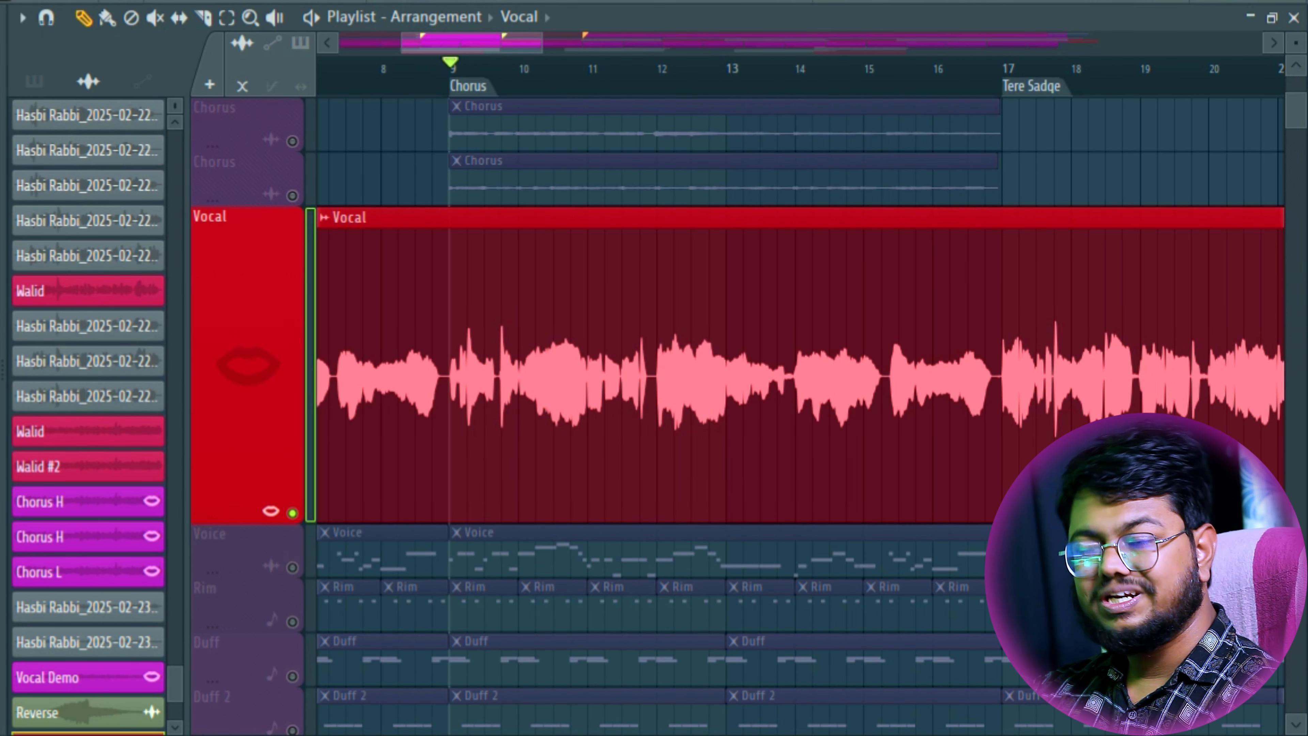
{"action": "key", "text": "space"}
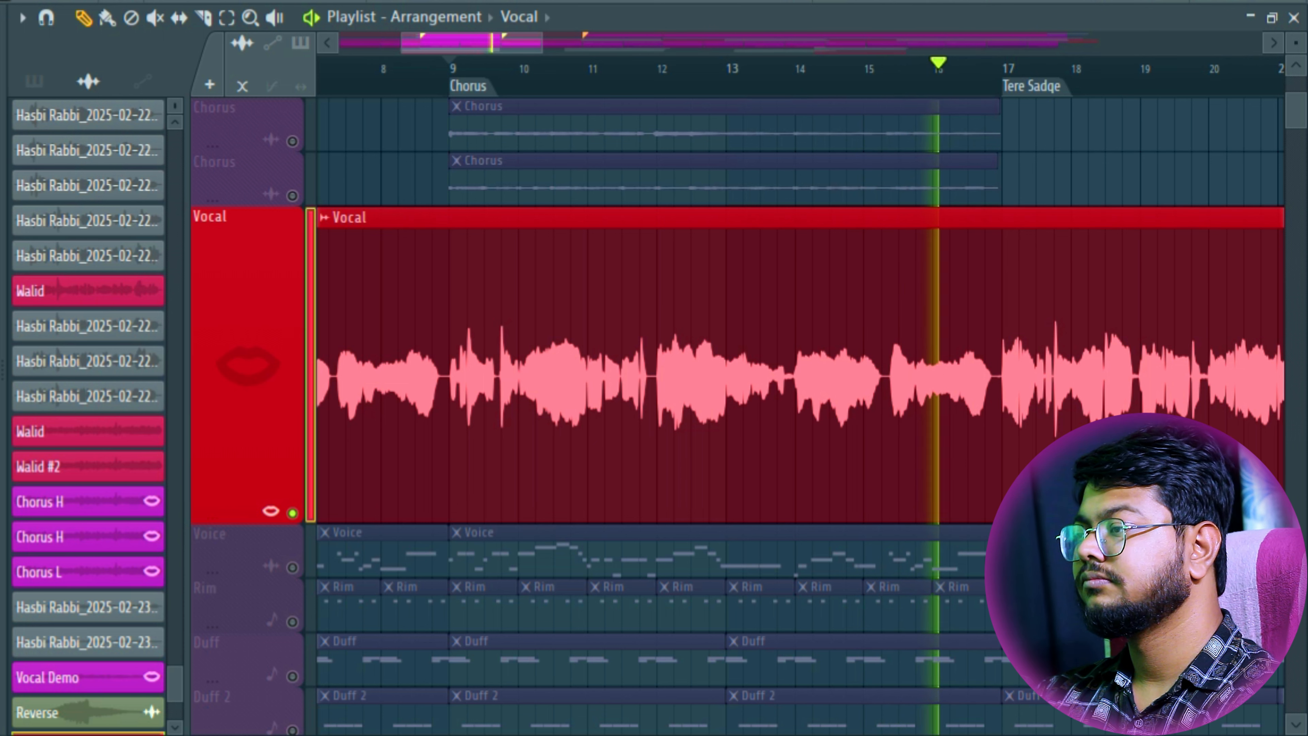
{"action": "key", "text": "space"}
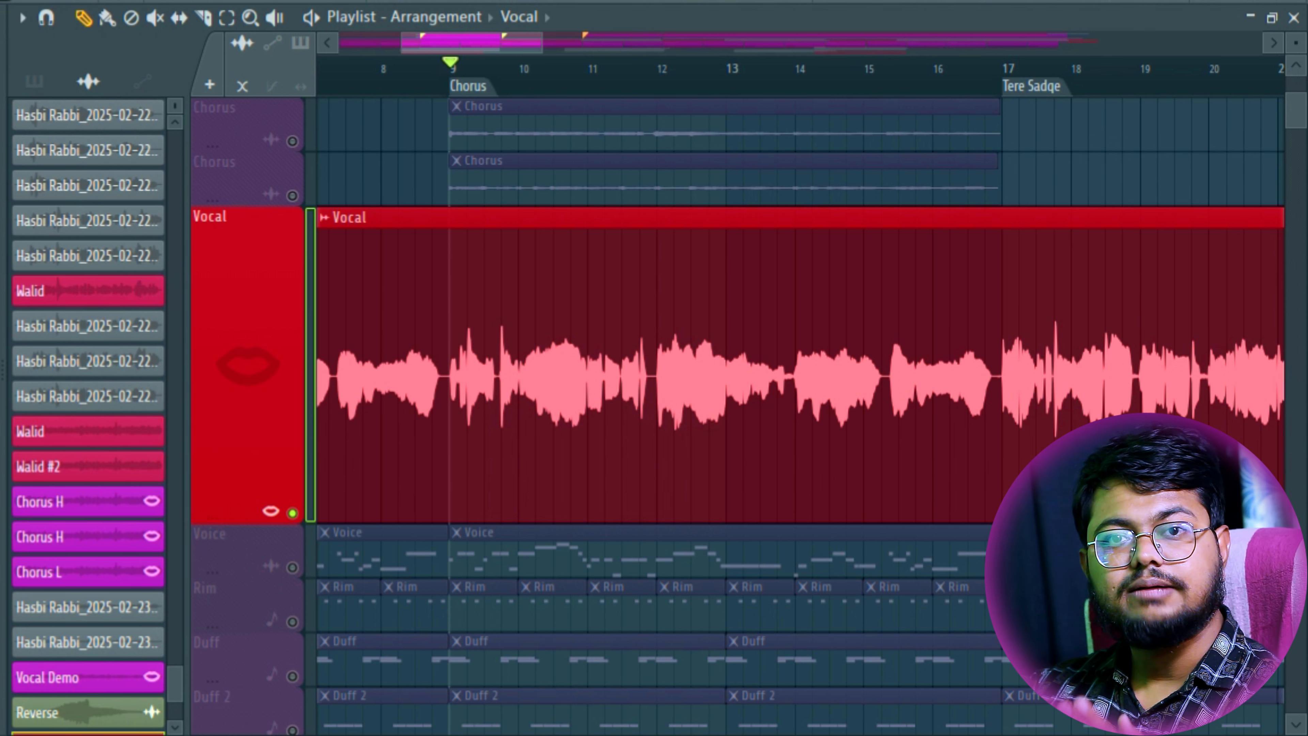
{"action": "key", "text": "space"}
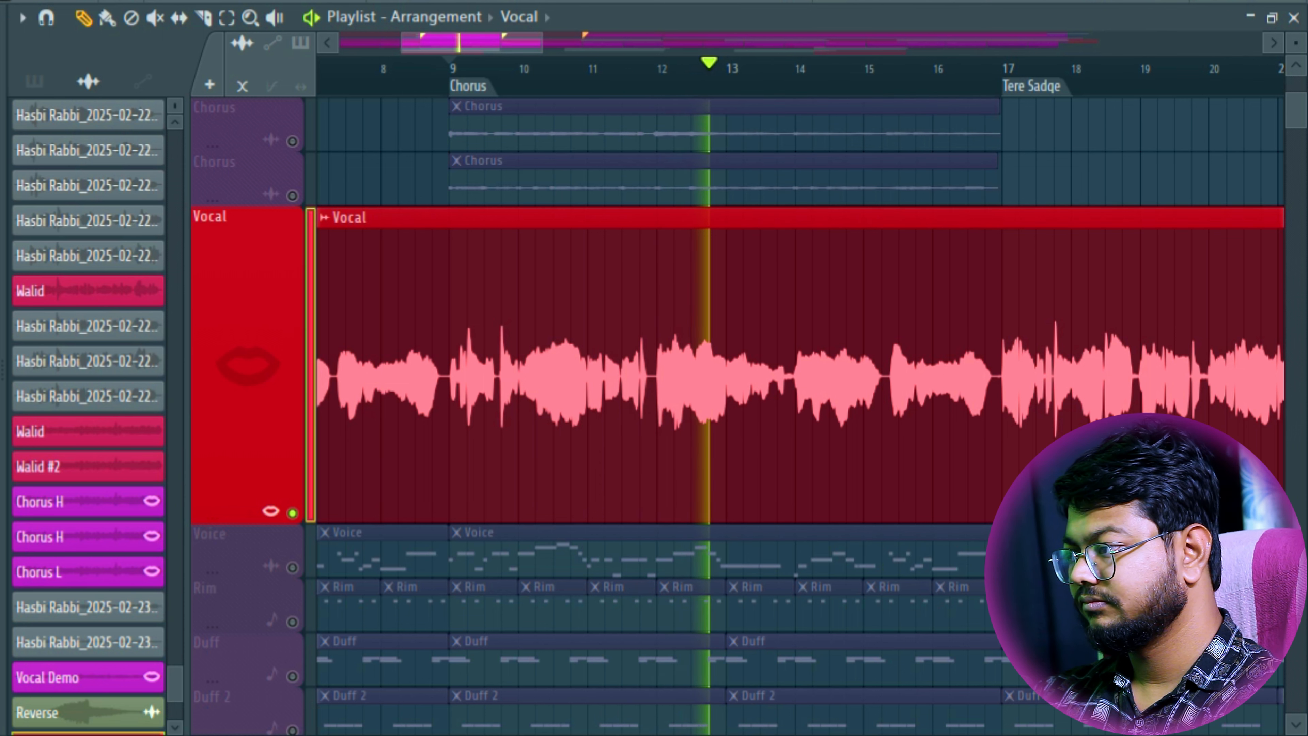
{"action": "key", "text": "space"}
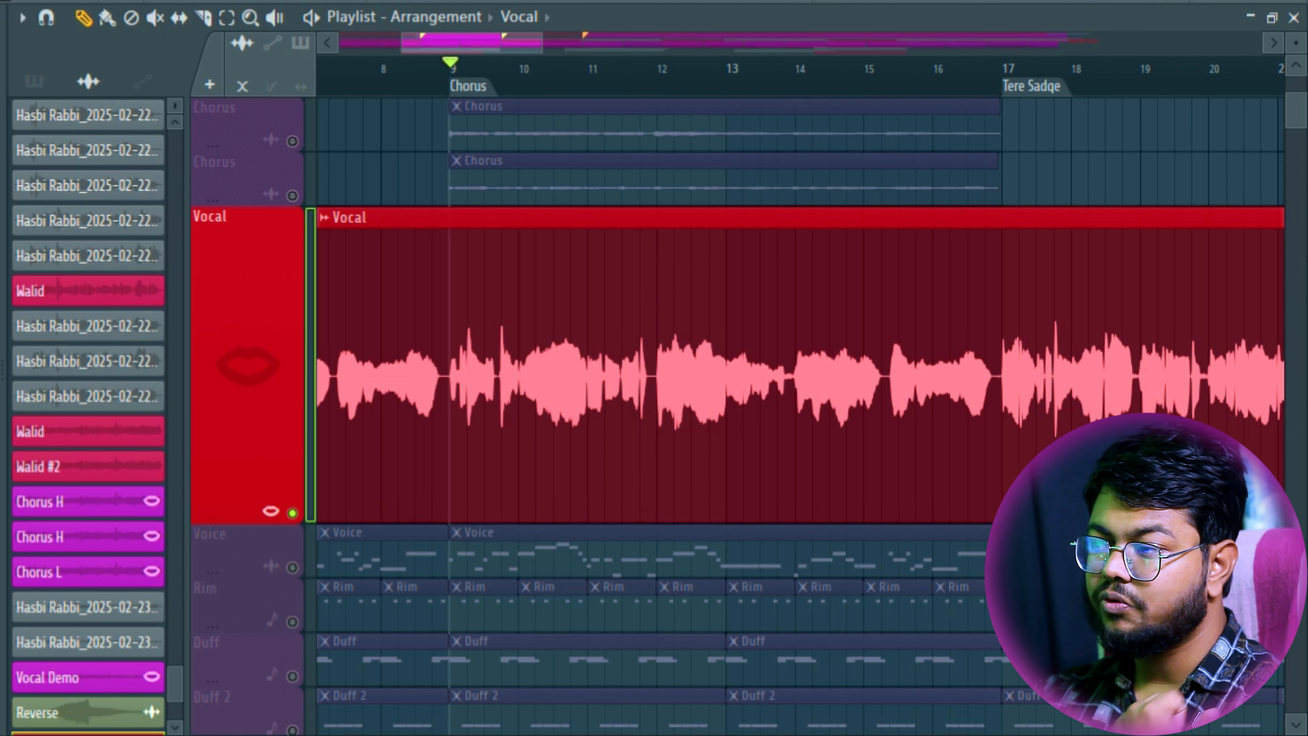
{"action": "key", "text": "space"}
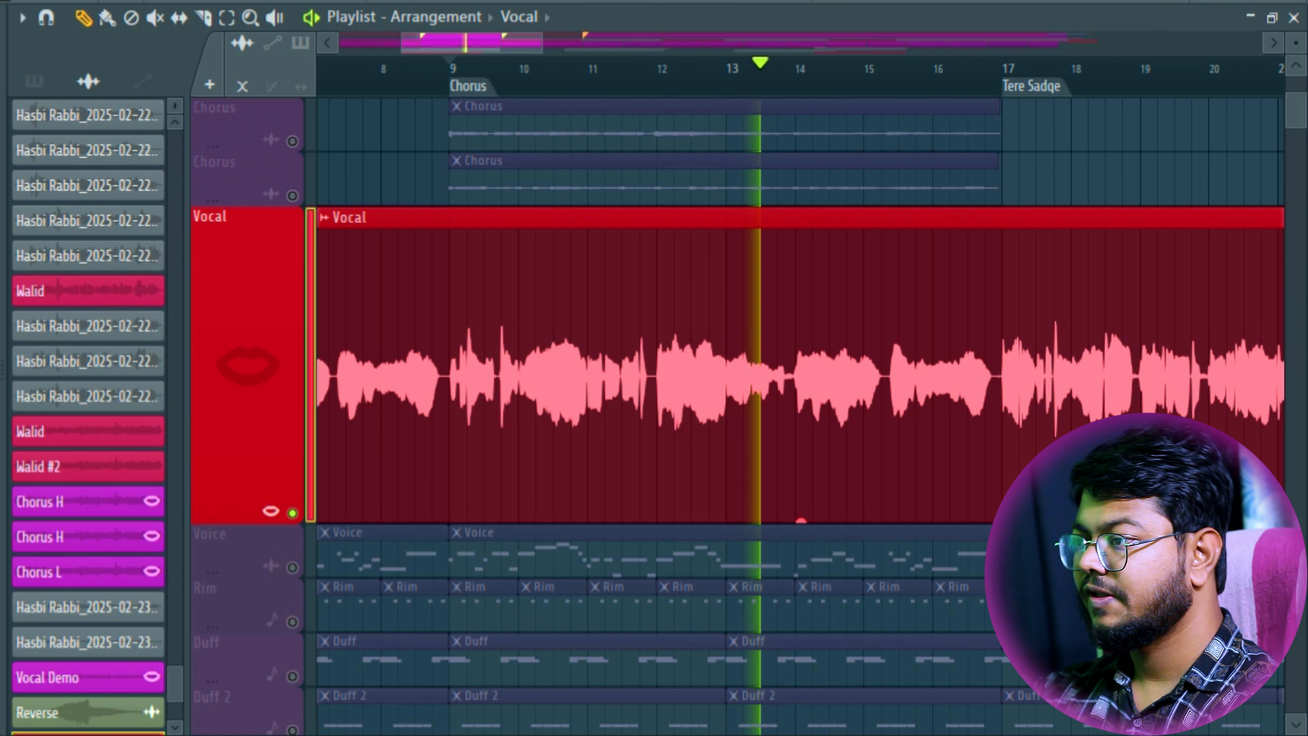
{"action": "key", "text": "space"}
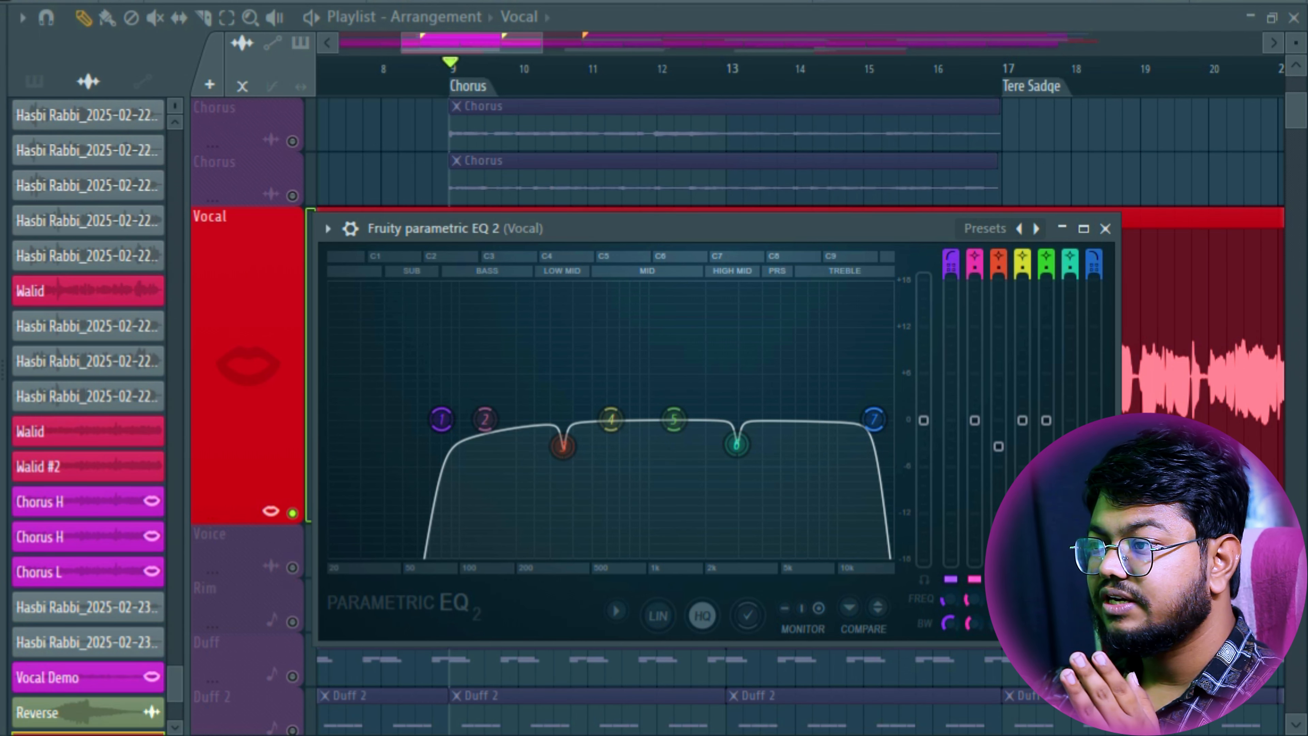
- Review the Fruity parametric EQ 2 curve on the Vocal track and close the equalizer
{"action": "left_click_drag", "start_coordinate": [721, 228], "coordinate": [721, 190]}
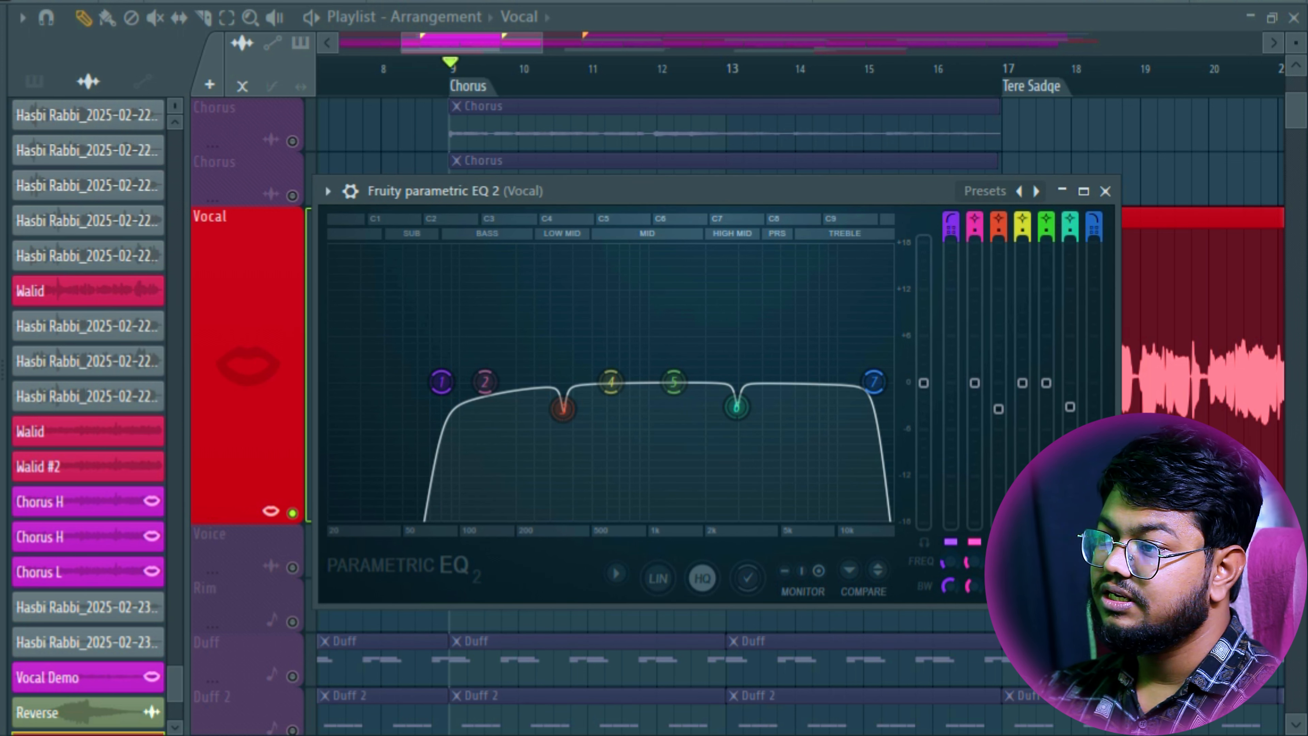
{"action": "left_click_drag", "start_coordinate": [721, 191], "coordinate": [712, 167]}
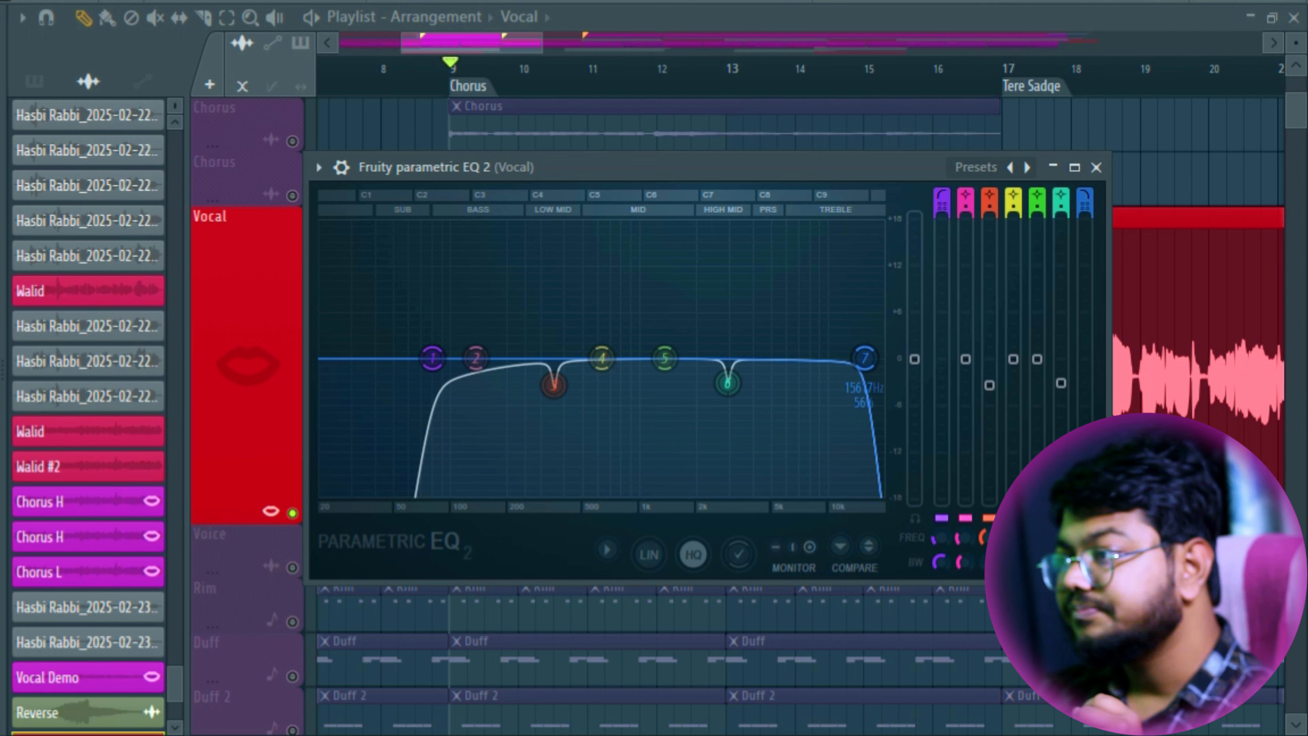
{"action": "left_click_drag", "start_coordinate": [746, 167], "coordinate": [768, 149]}
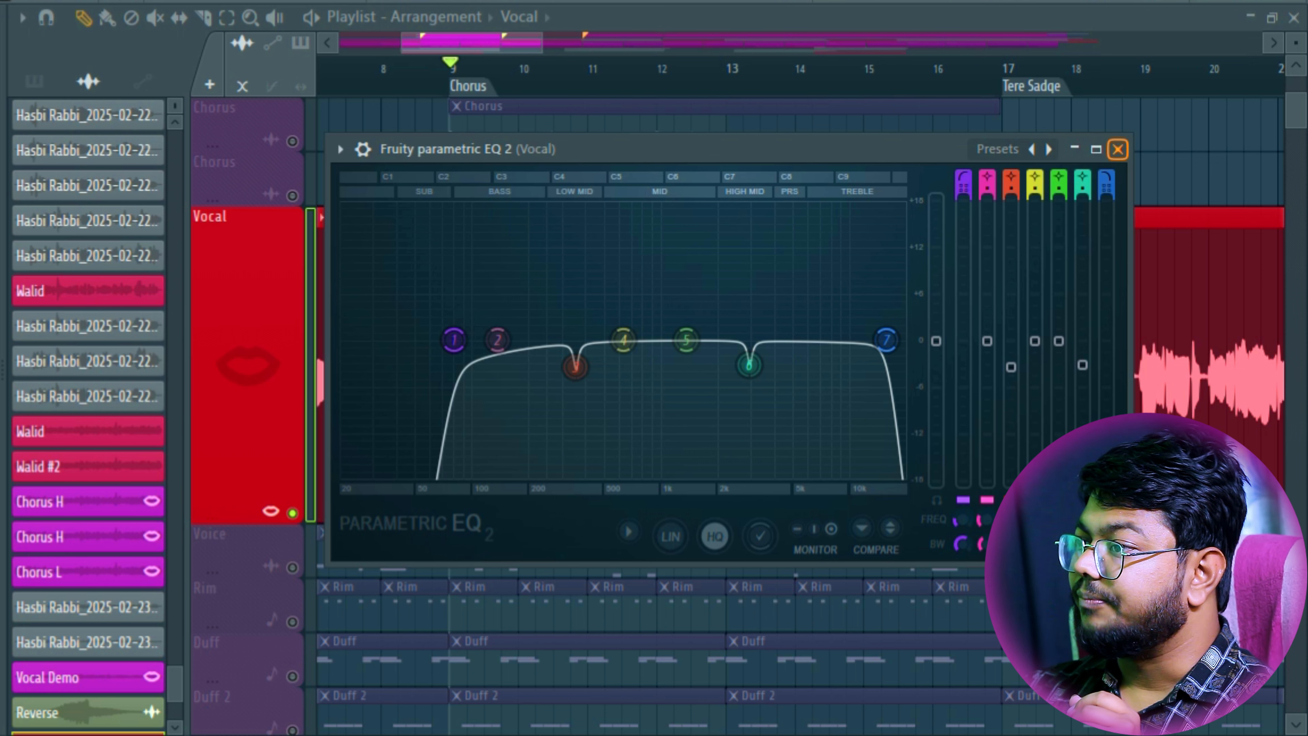
{"action": "left_click", "coordinate": [1117, 149]}
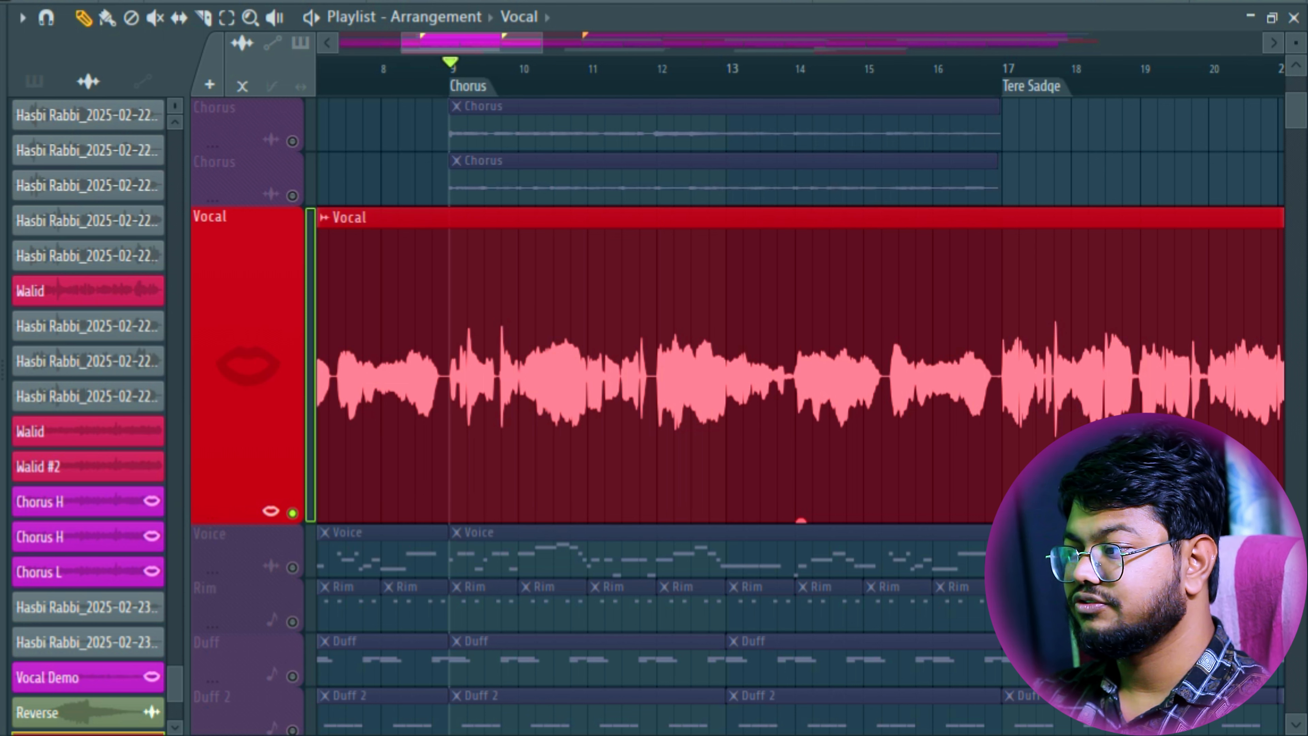
- Play the soloed Vocal track twice from the Chorus marker at bar 9
{"action": "key", "text": "space"}
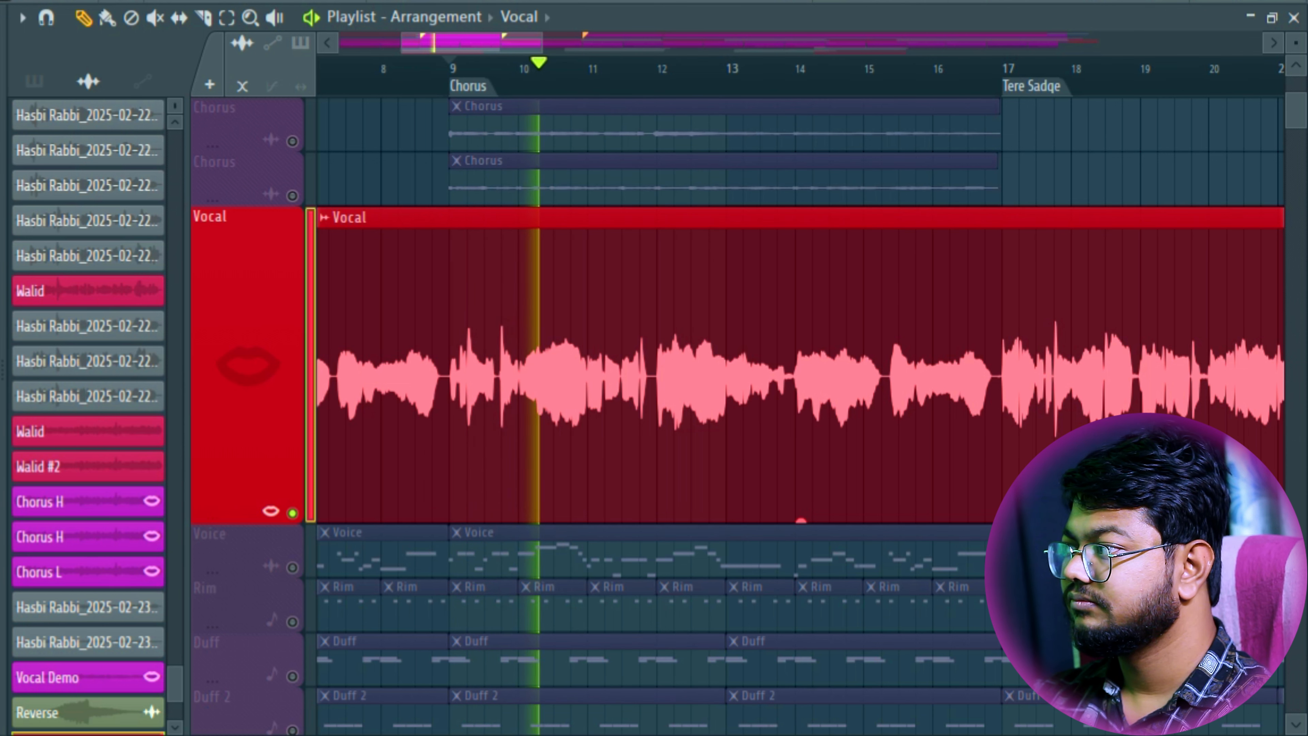
{"action": "key", "text": "space"}
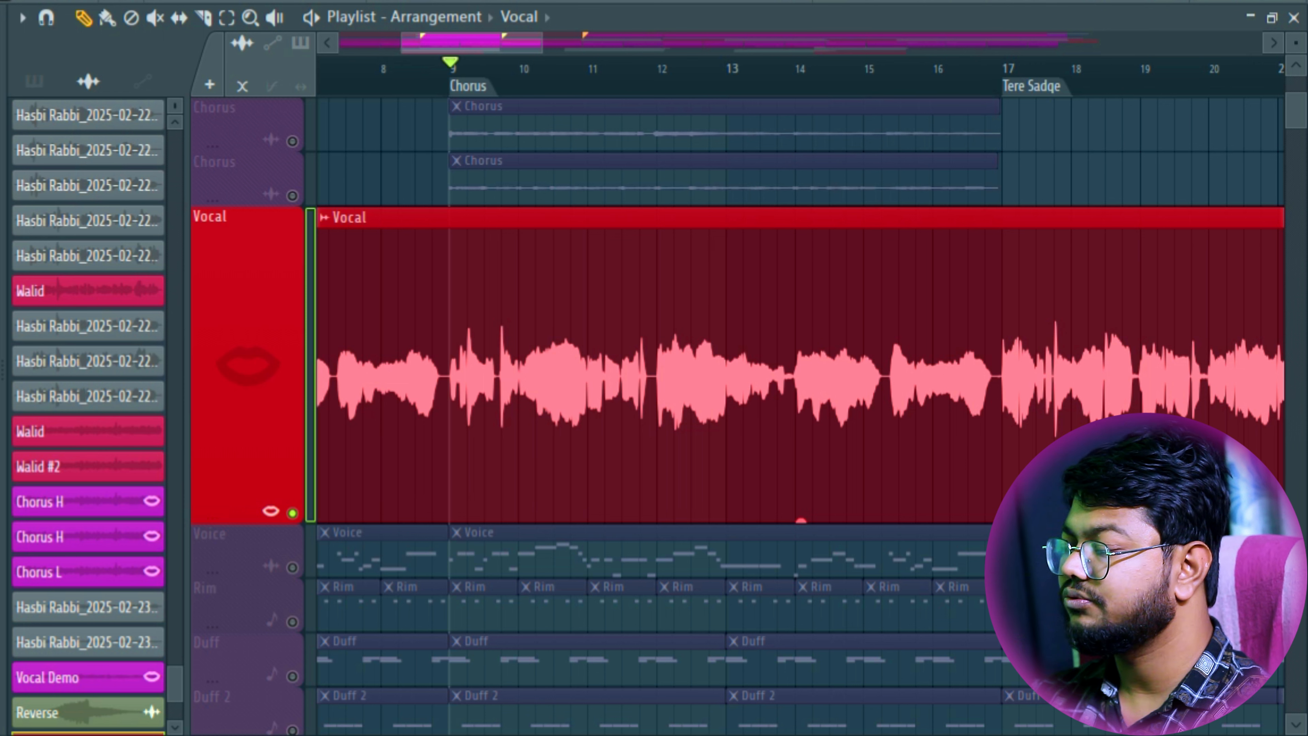
{"action": "key", "text": "space"}
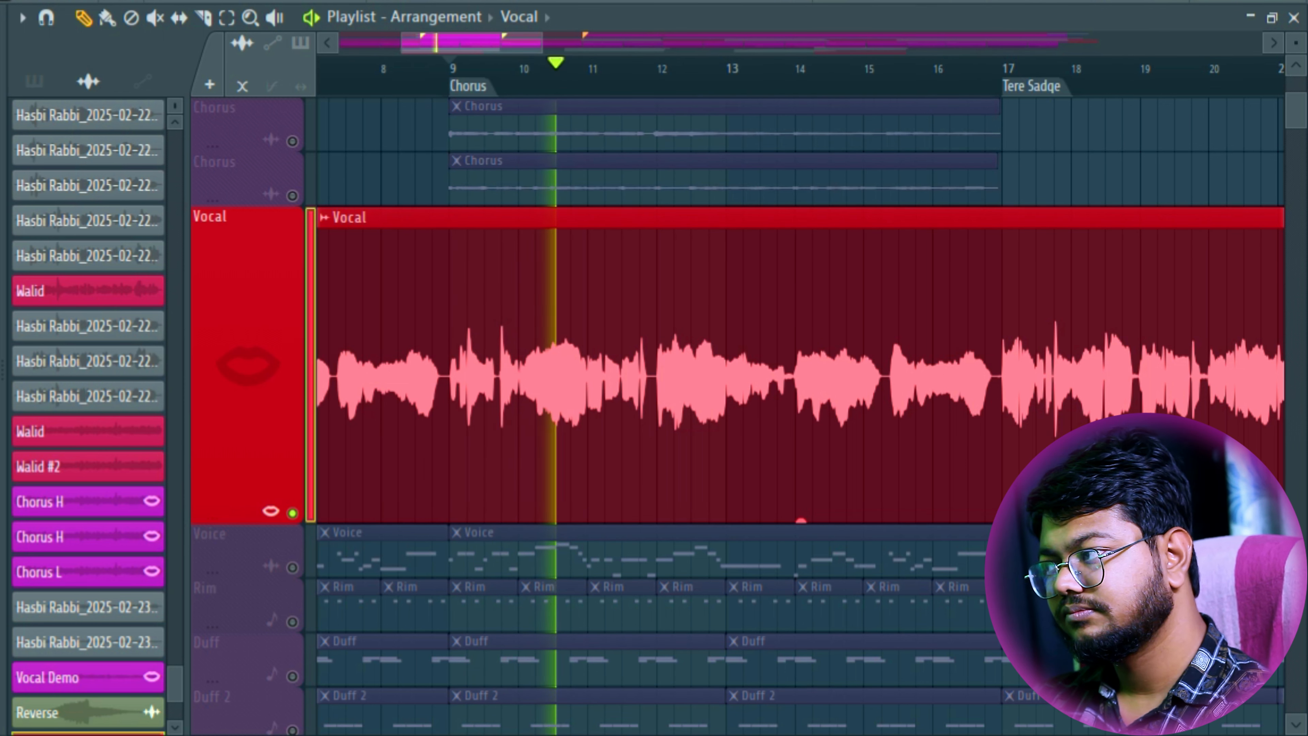
{"action": "key", "text": "space"}
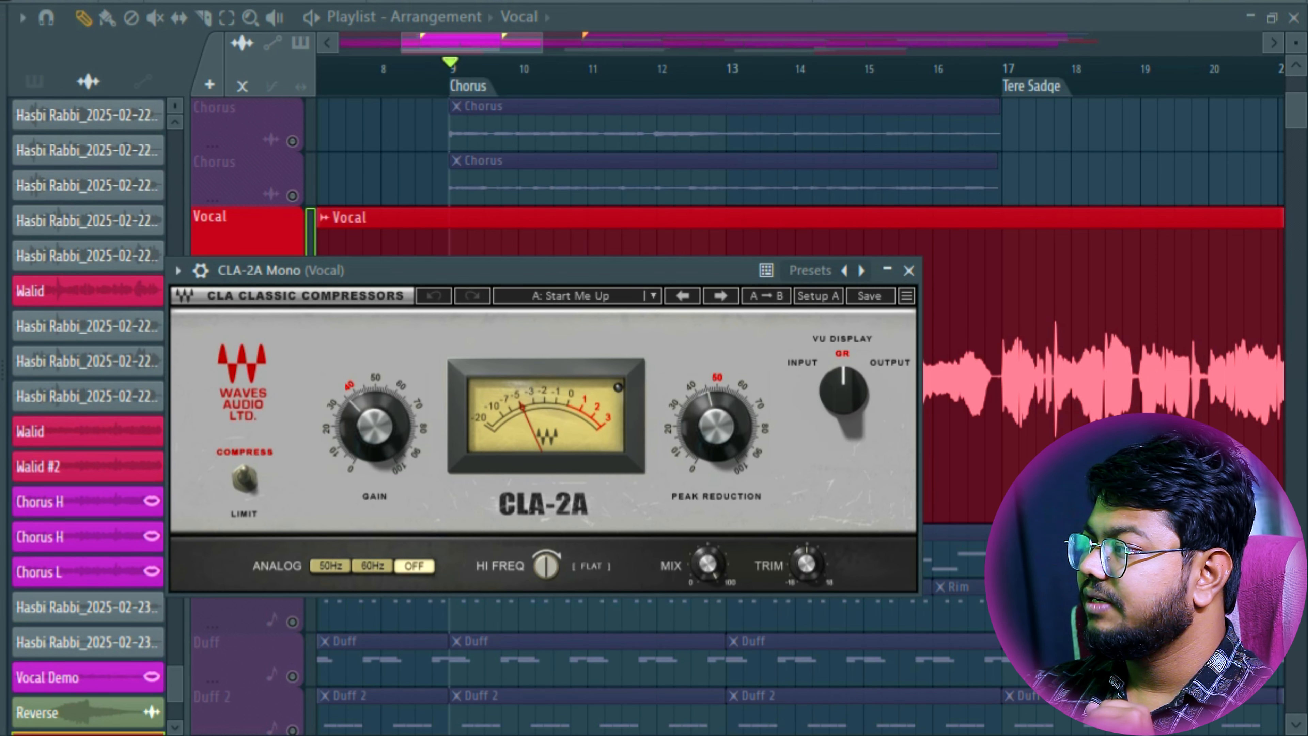
- Review the Gain and Peak Reduction settings of the Vocal's CLA-2A Mono compressor and play the vocal through it
{"action": "left_click_drag", "start_coordinate": [567, 270], "coordinate": [634, 246]}
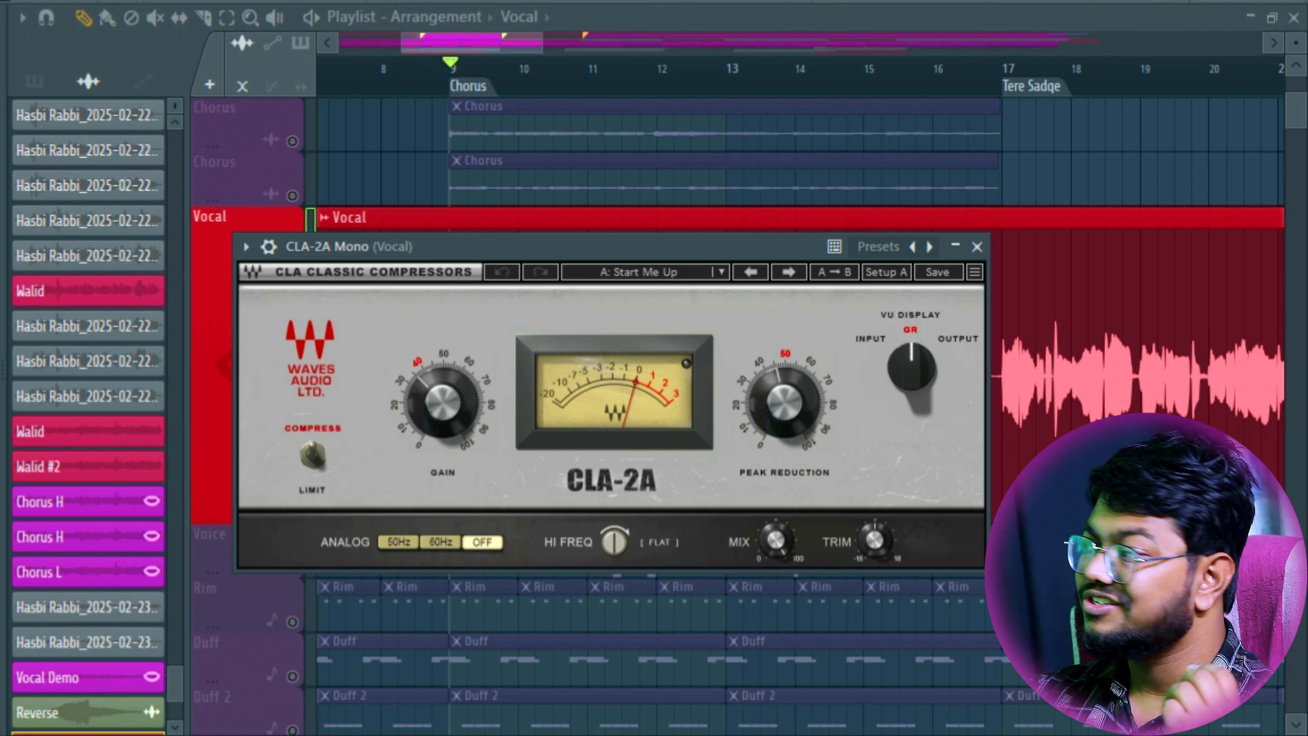
{"action": "left_click_drag", "start_coordinate": [635, 247], "coordinate": [703, 301]}
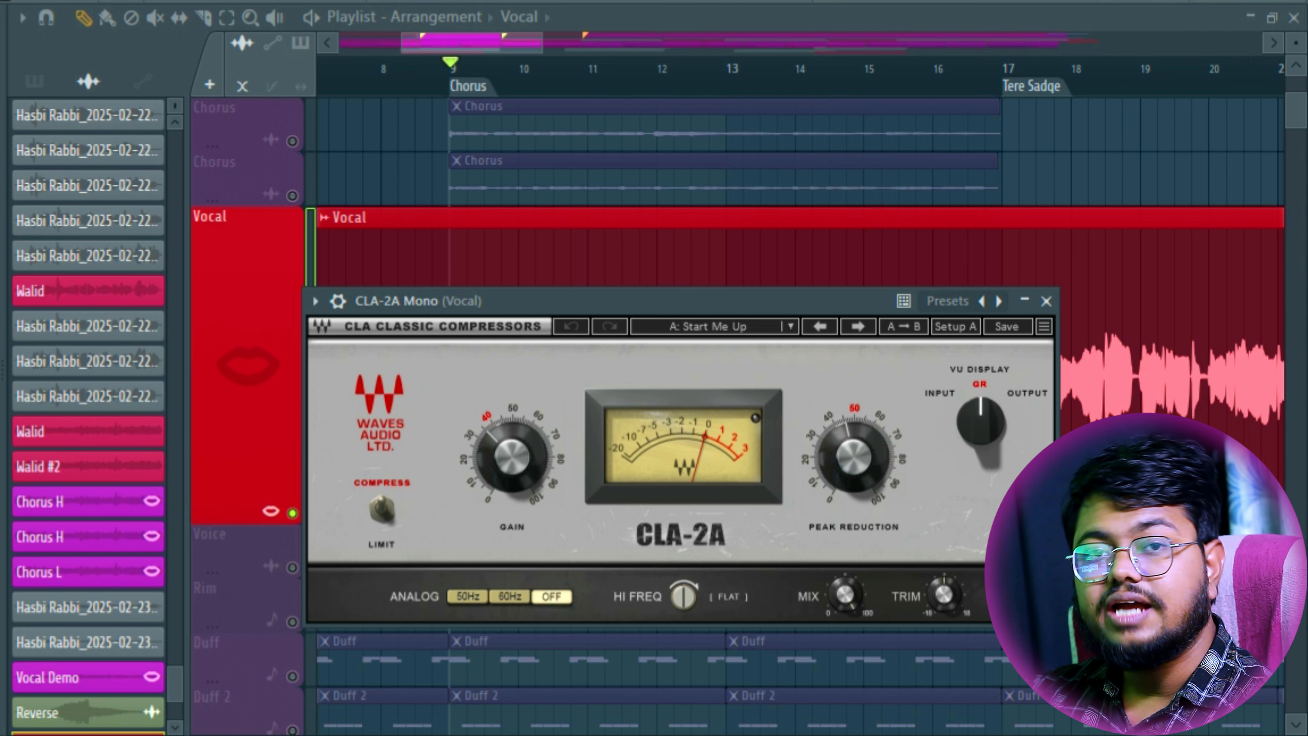
{"action": "left_click_drag", "start_coordinate": [703, 301], "coordinate": [682, 288]}
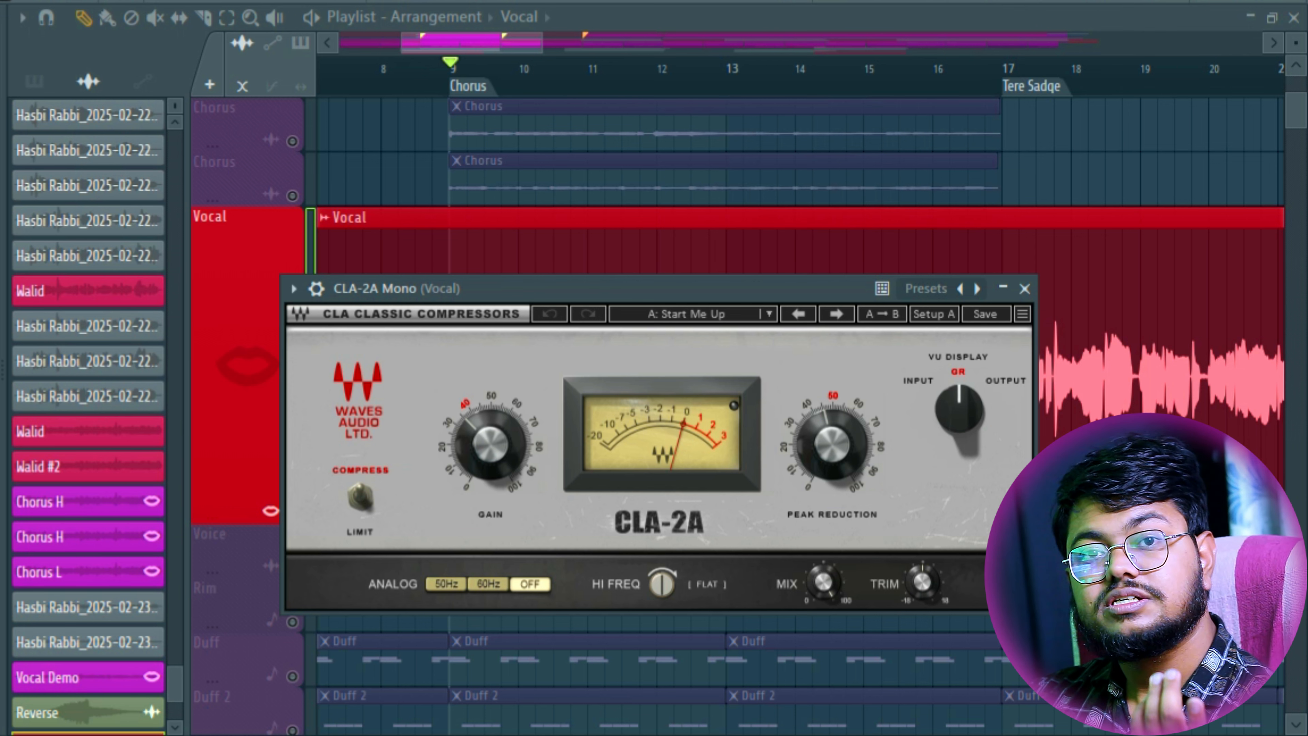
{"action": "left_click_drag", "start_coordinate": [681, 289], "coordinate": [752, 278]}
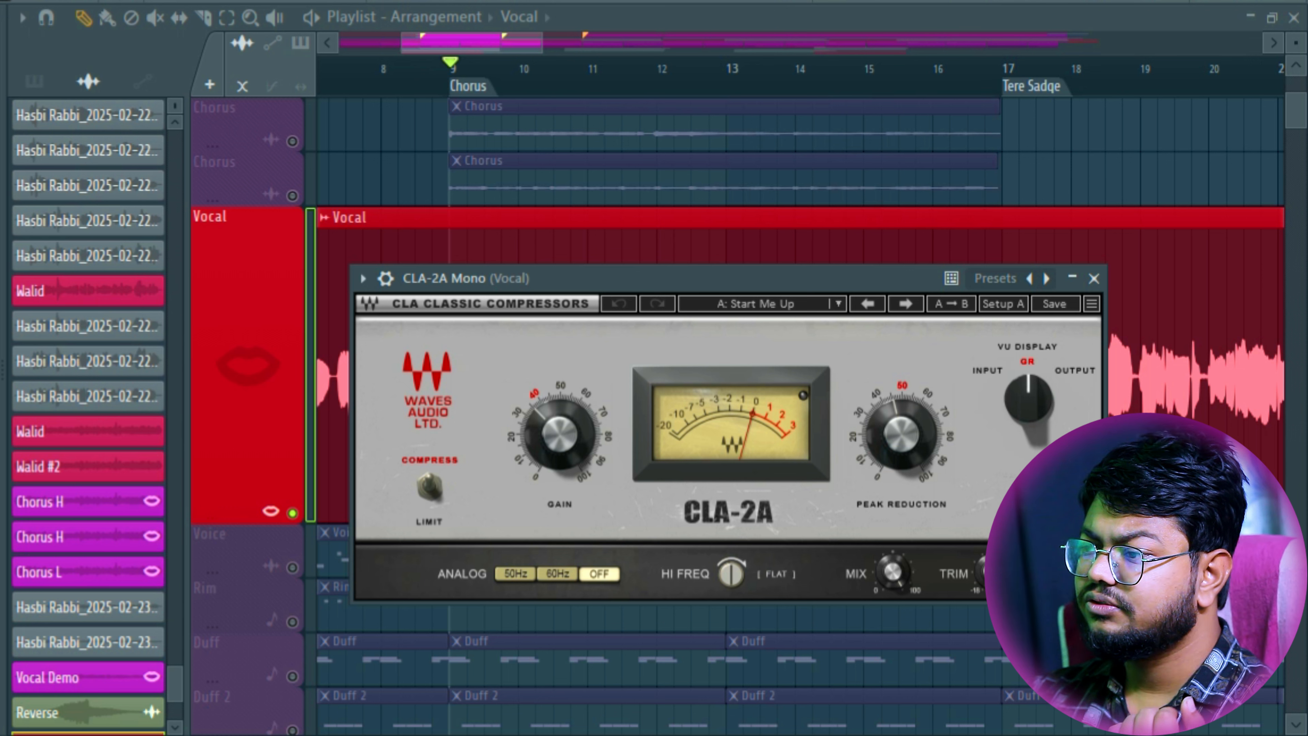
{"action": "mouse_move", "coordinate": [561, 435]}
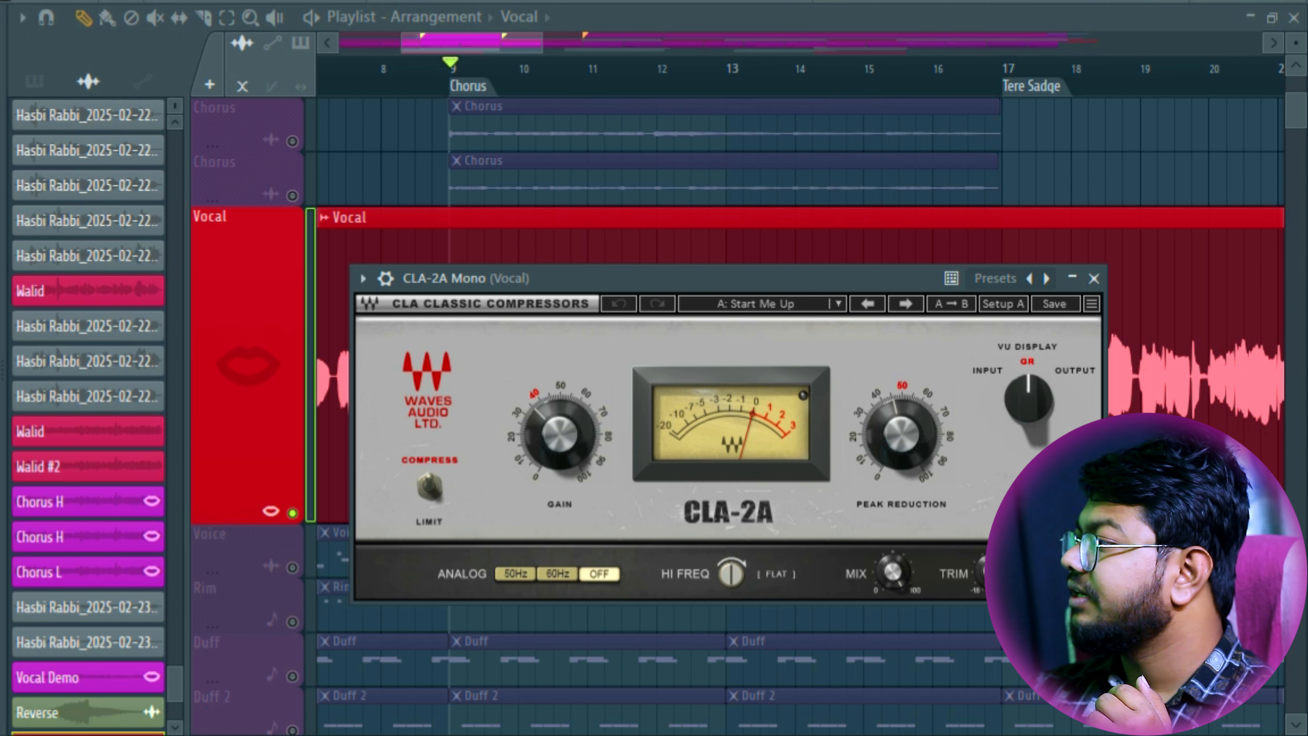
{"action": "key", "text": "space"}
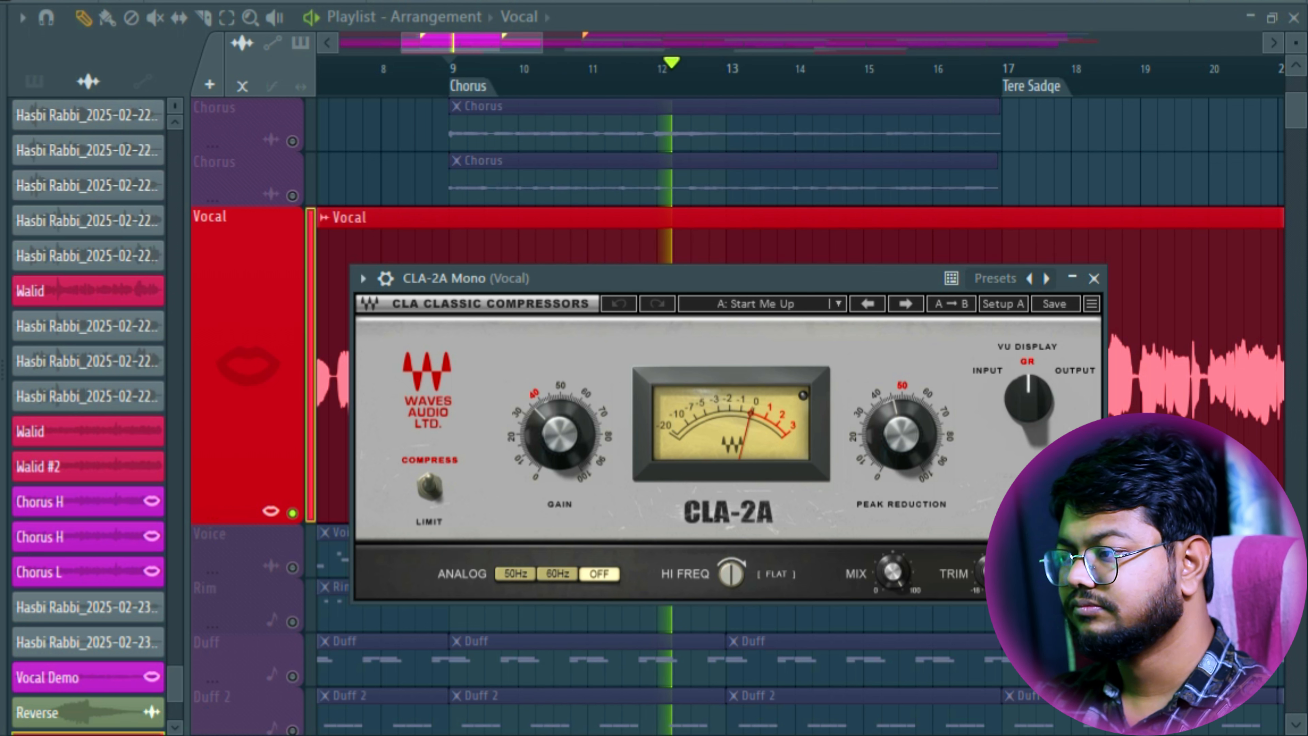
{"action": "key", "text": "space"}
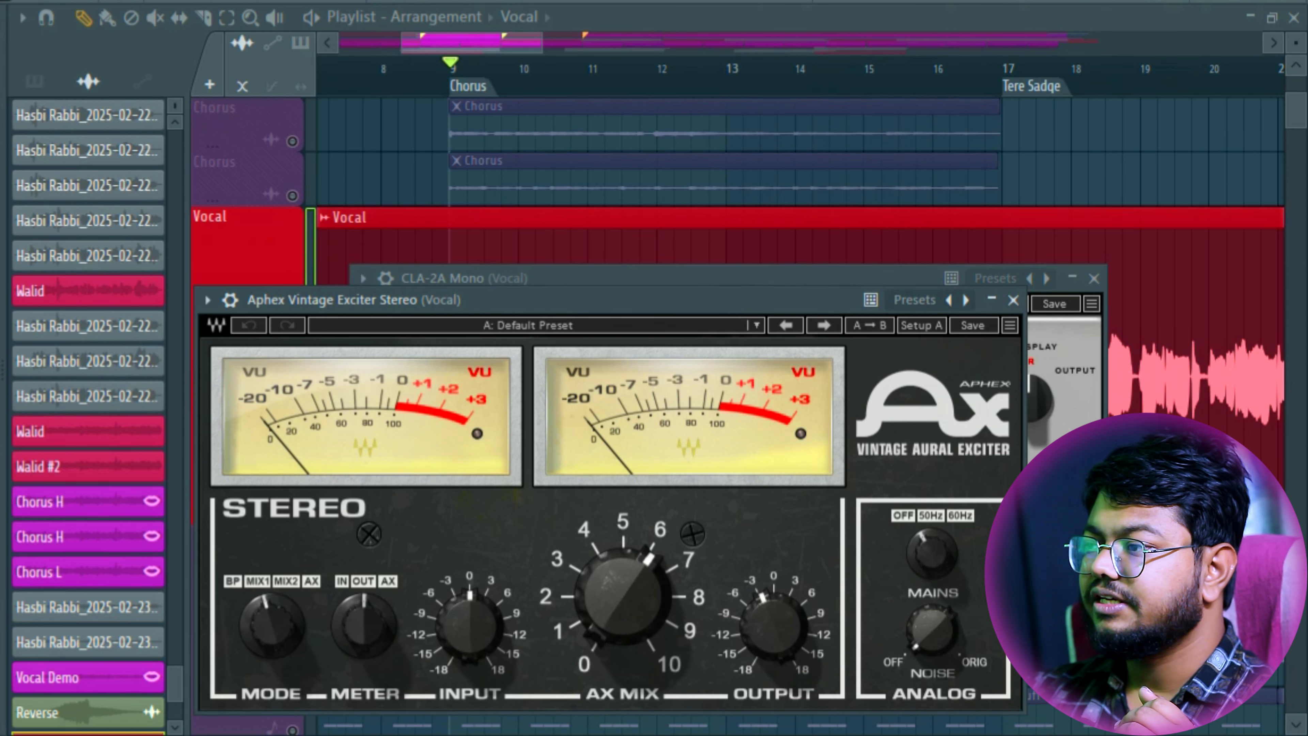
- Show the wrapper options of the Vocal's Aphex Vintage Exciter Stereo and examine its AX Mix setting
{"action": "left_click_drag", "start_coordinate": [617, 300], "coordinate": [654, 196]}
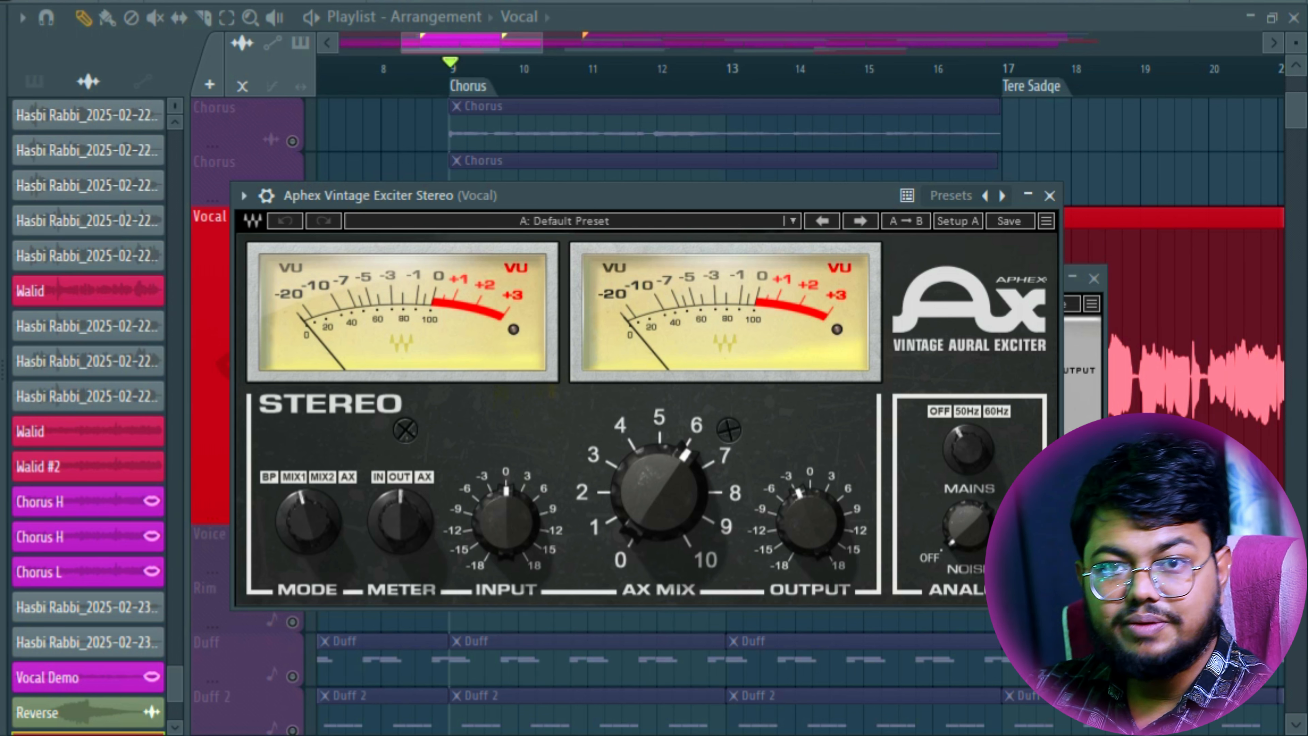
{"action": "left_click_drag", "start_coordinate": [669, 195], "coordinate": [692, 190]}
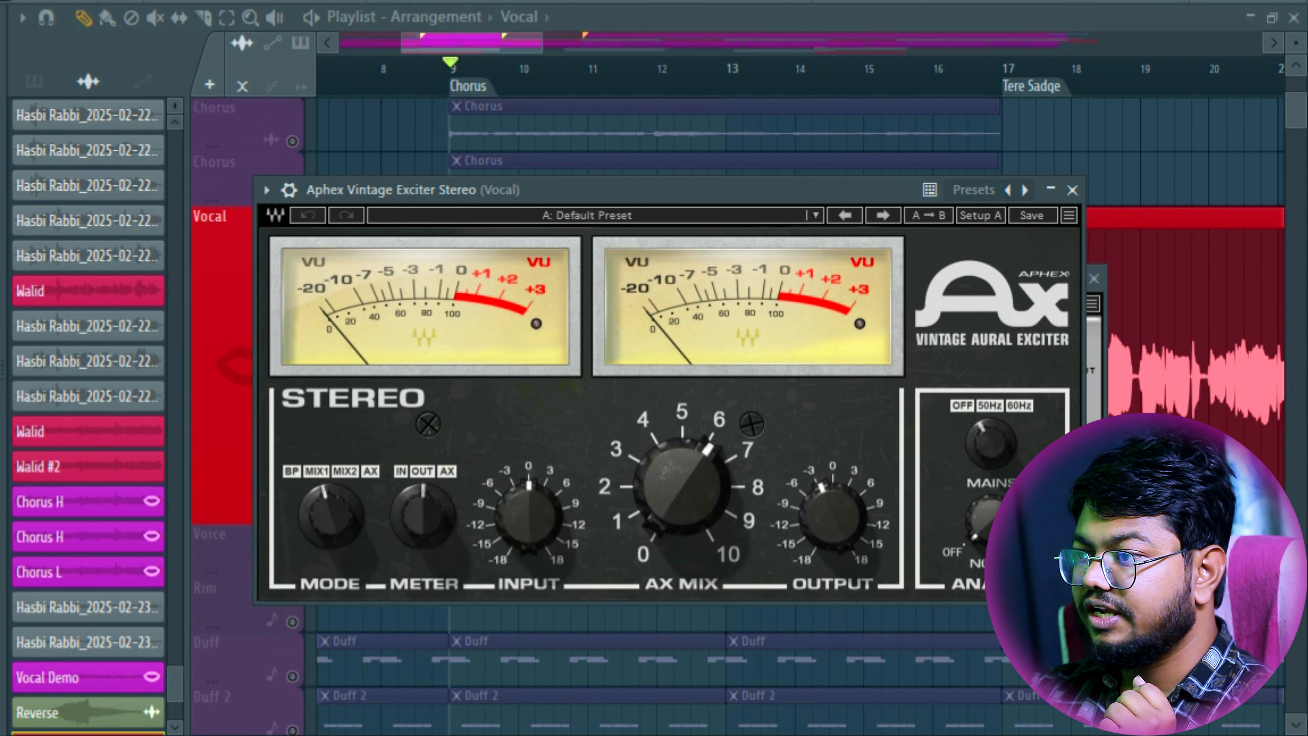
{"action": "left_click", "coordinate": [288, 190]}
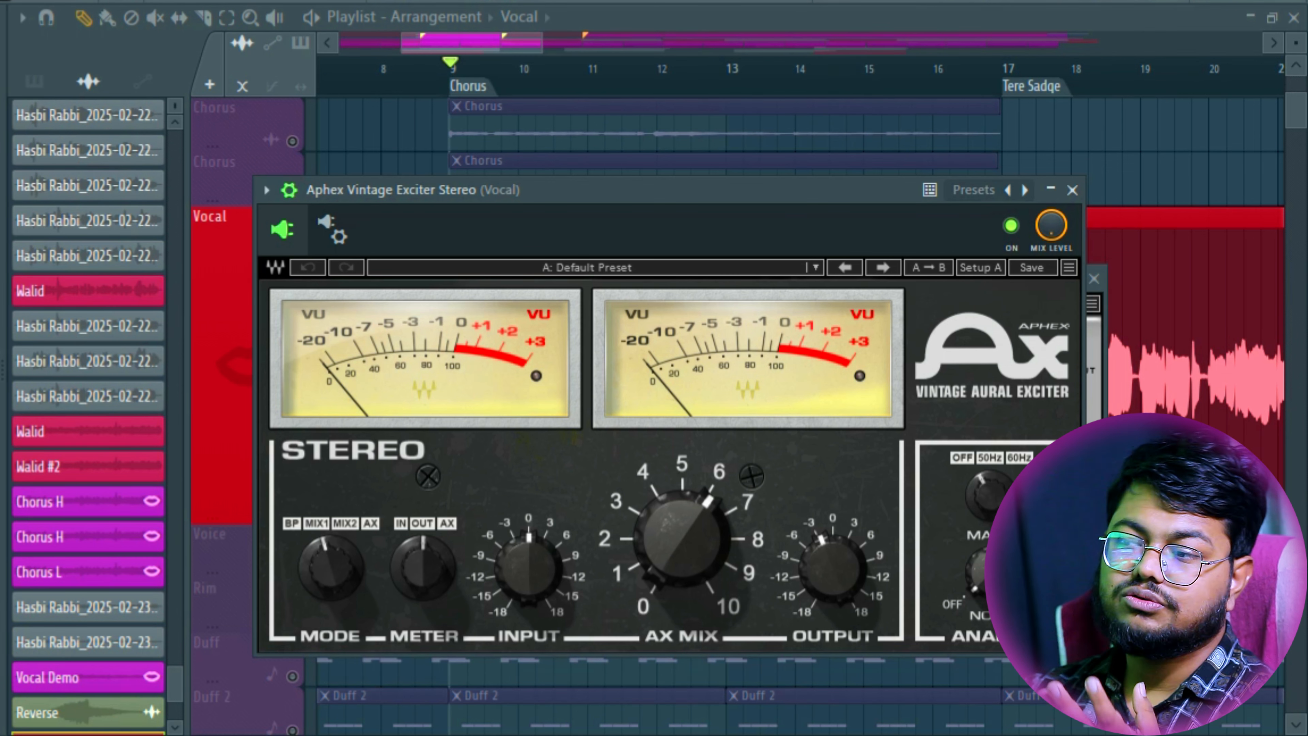
{"action": "mouse_move", "coordinate": [682, 539]}
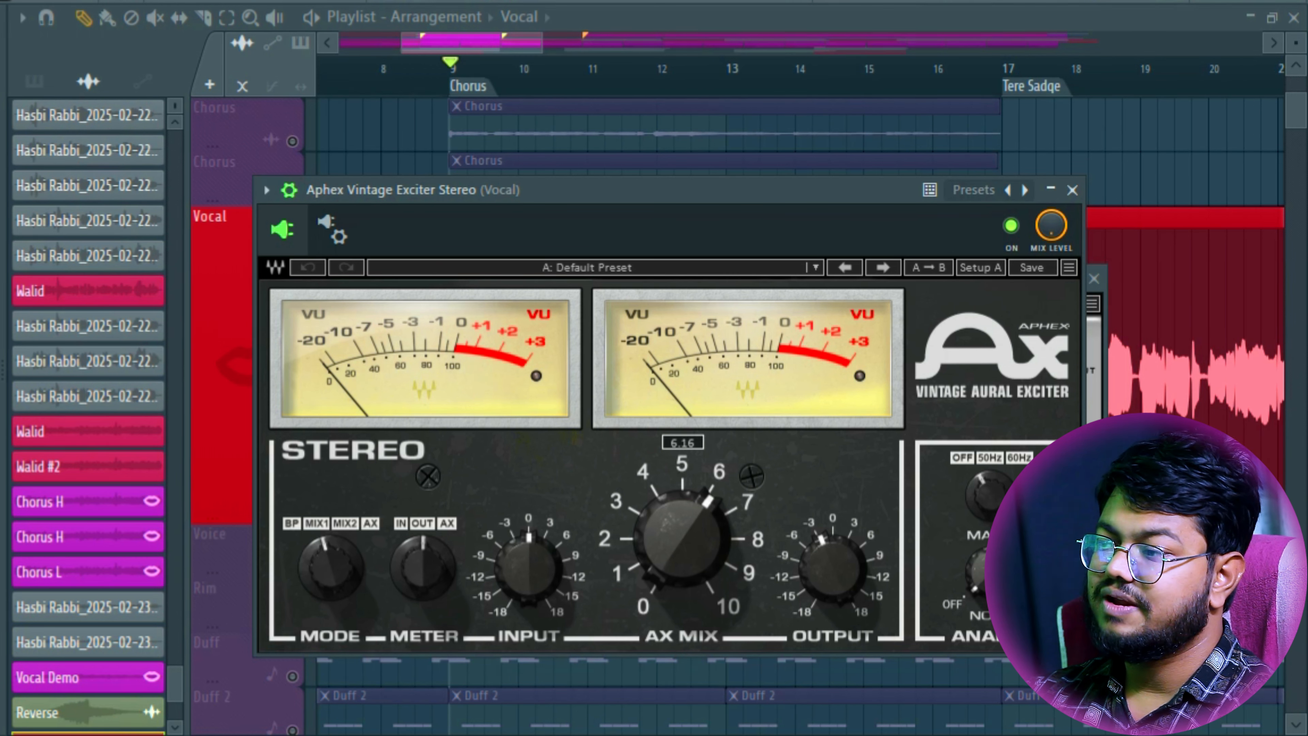
{"action": "left_click", "coordinate": [682, 539]}
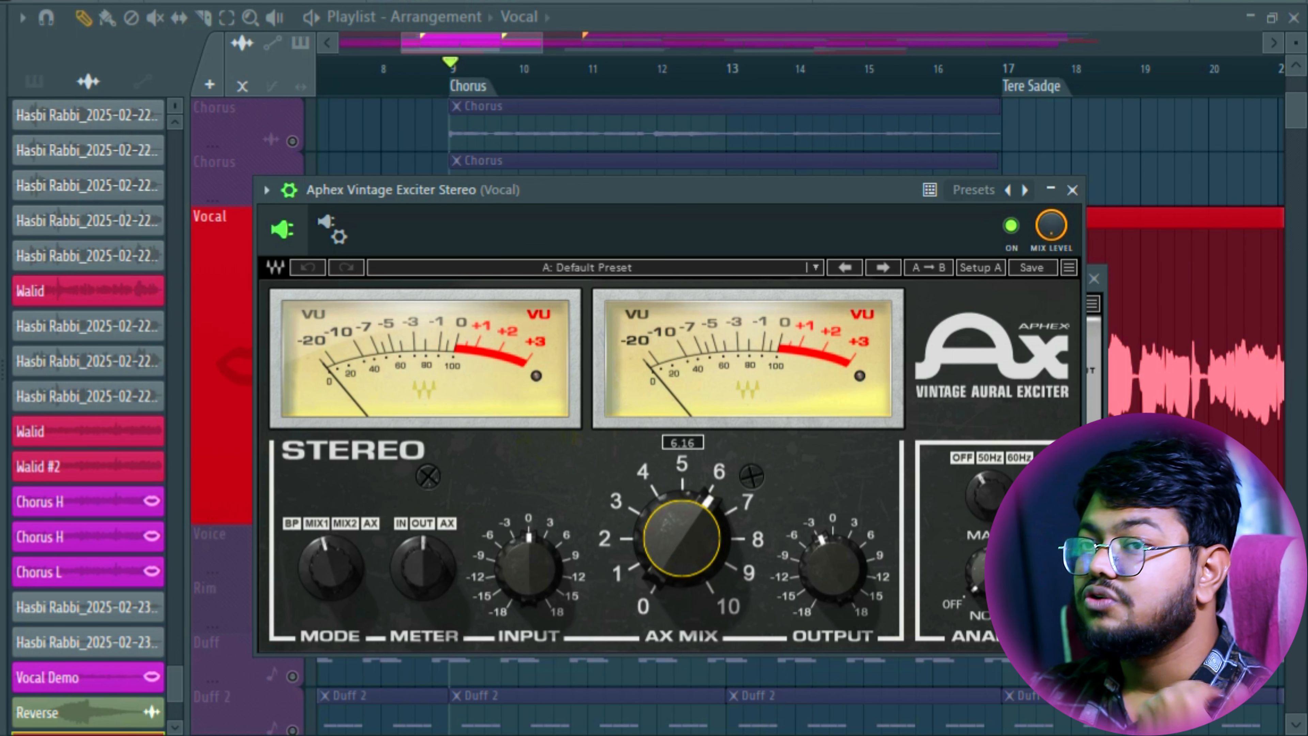
- Compare the vocal with the Aphex Vintage Exciter switched off and back on during playback from bar 9
{"action": "left_click", "coordinate": [1011, 225]}
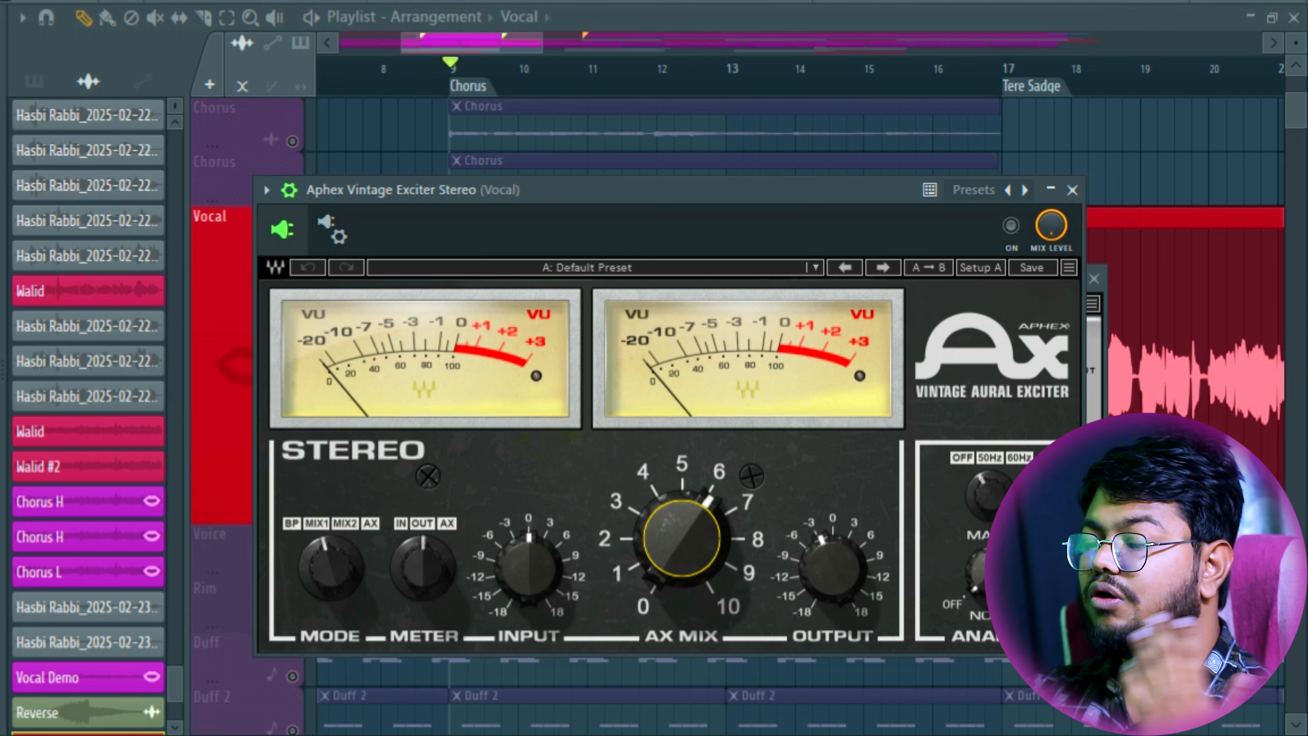
{"action": "key", "text": "space"}
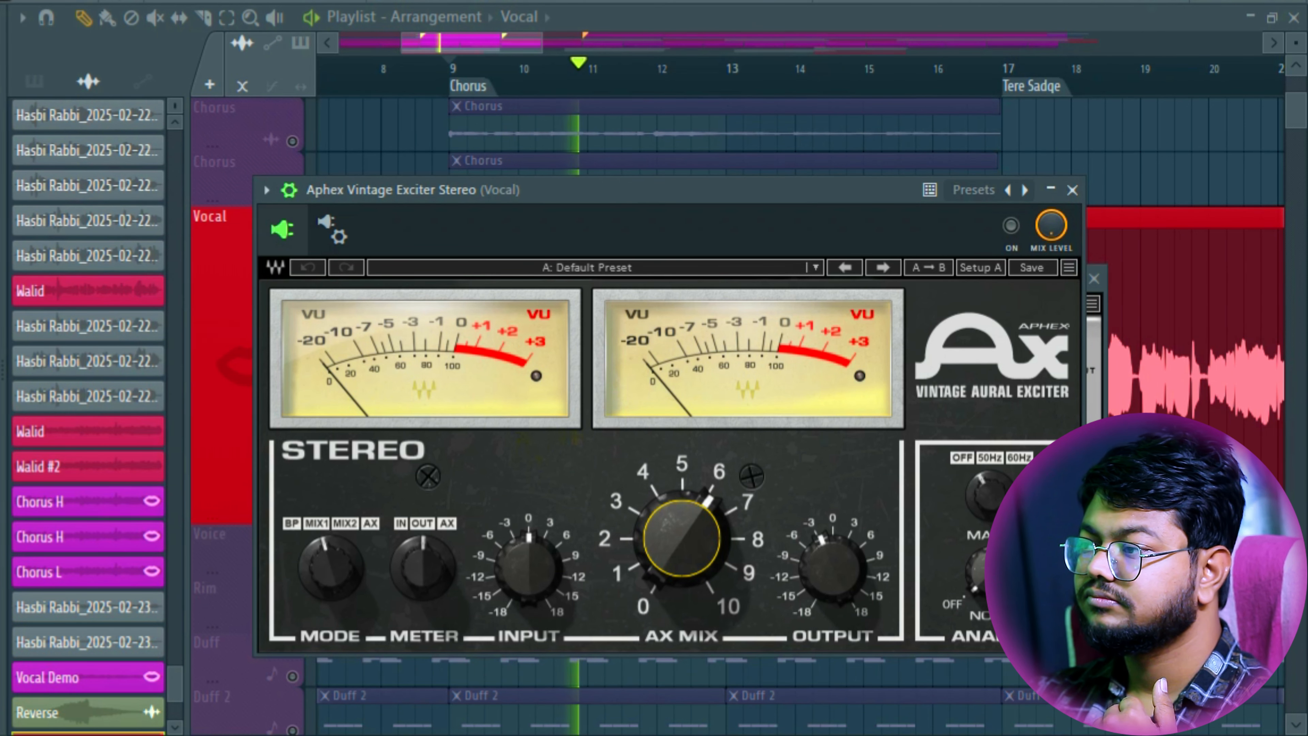
{"action": "left_click", "coordinate": [1011, 225]}
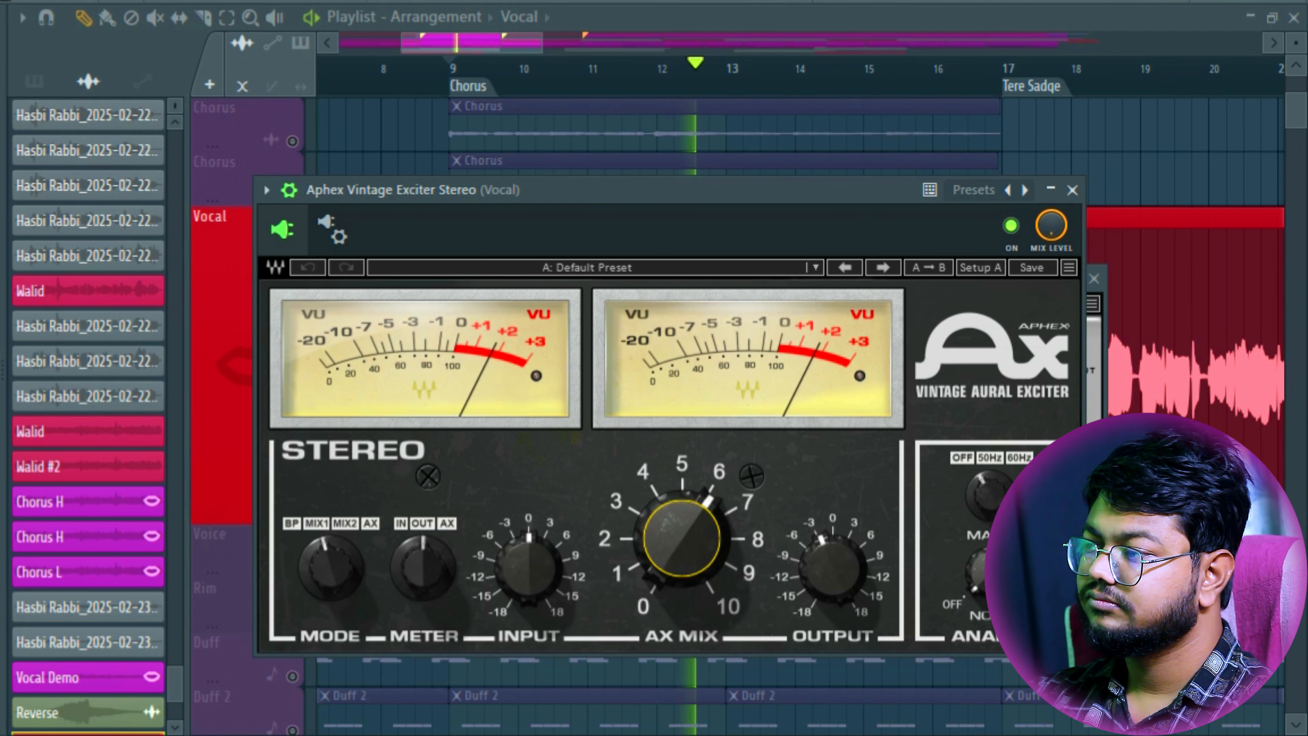
{"action": "key", "text": "space"}
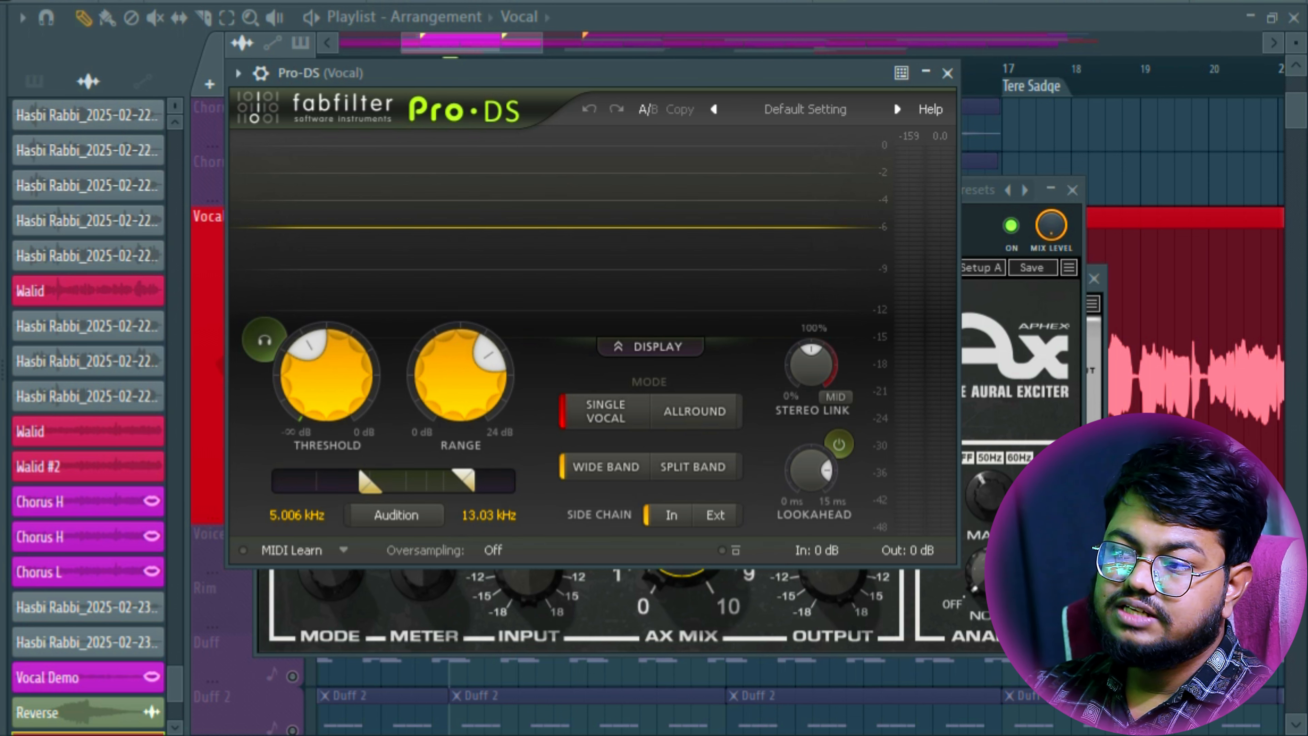
- Set the lower frequency of the Pro-DS detection band to 4.549 kHz and listen to the detected sibilance on the vocal
{"action": "left_click_drag", "start_coordinate": [368, 485], "coordinate": [359, 485]}
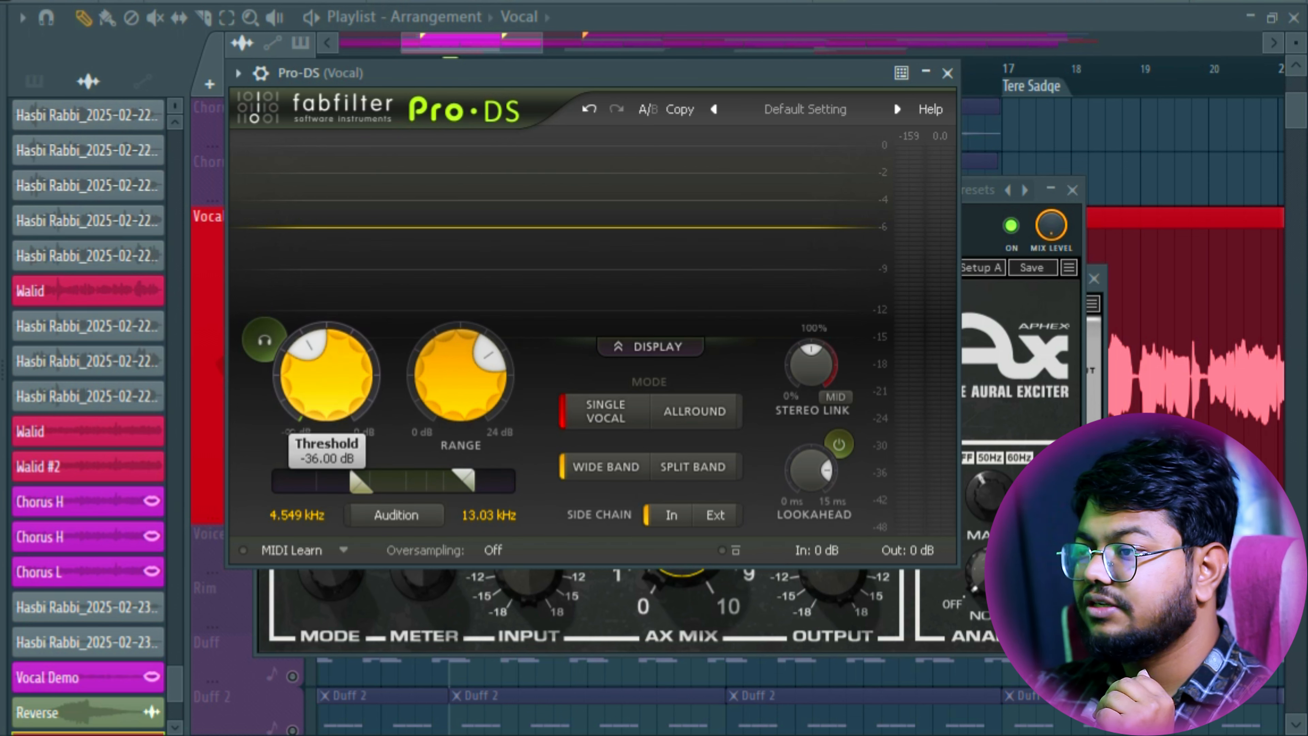
{"action": "left_click", "coordinate": [264, 340]}
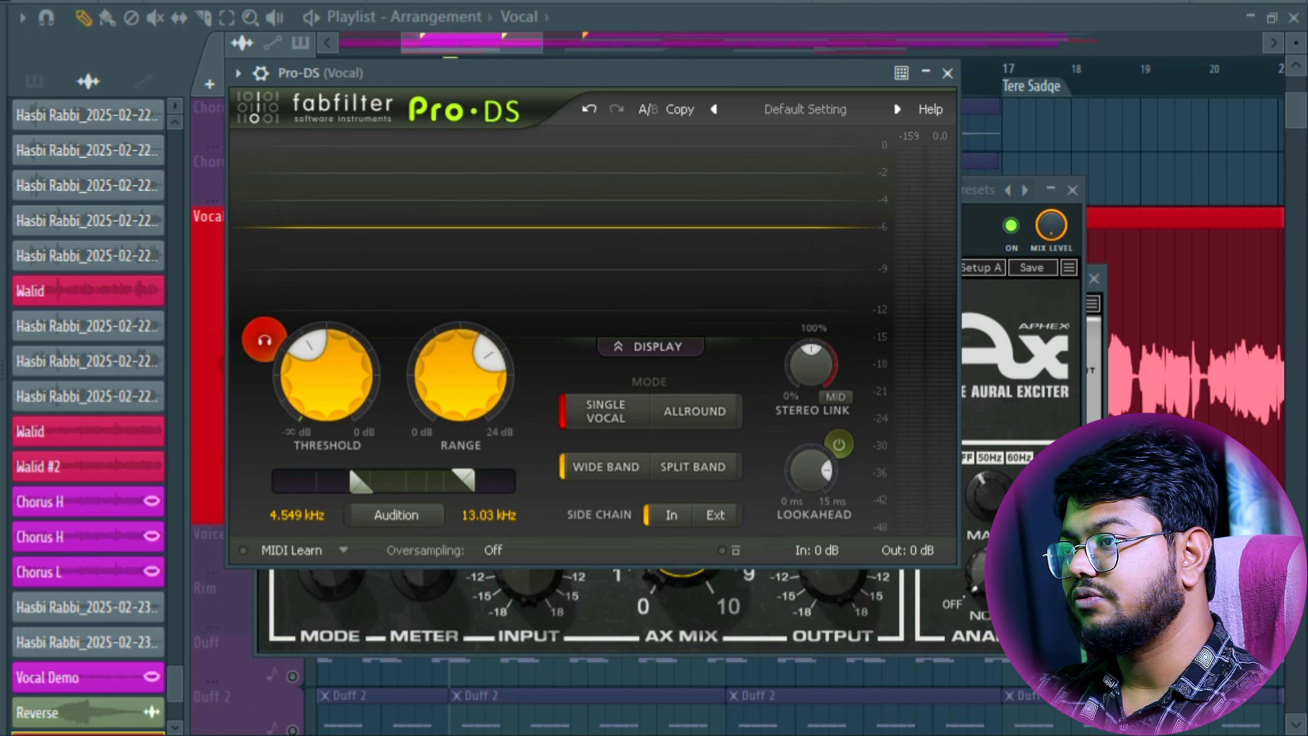
{"action": "key", "text": "space"}
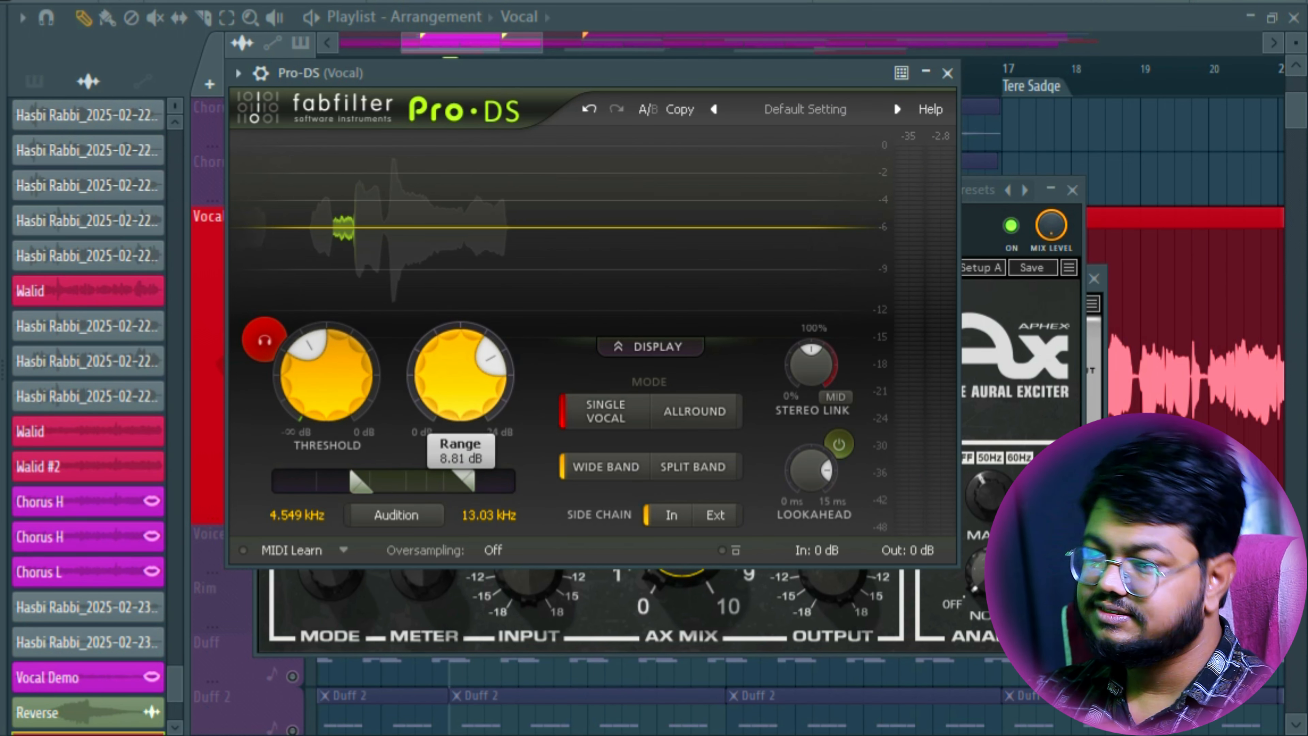
{"action": "left_click", "coordinate": [265, 340]}
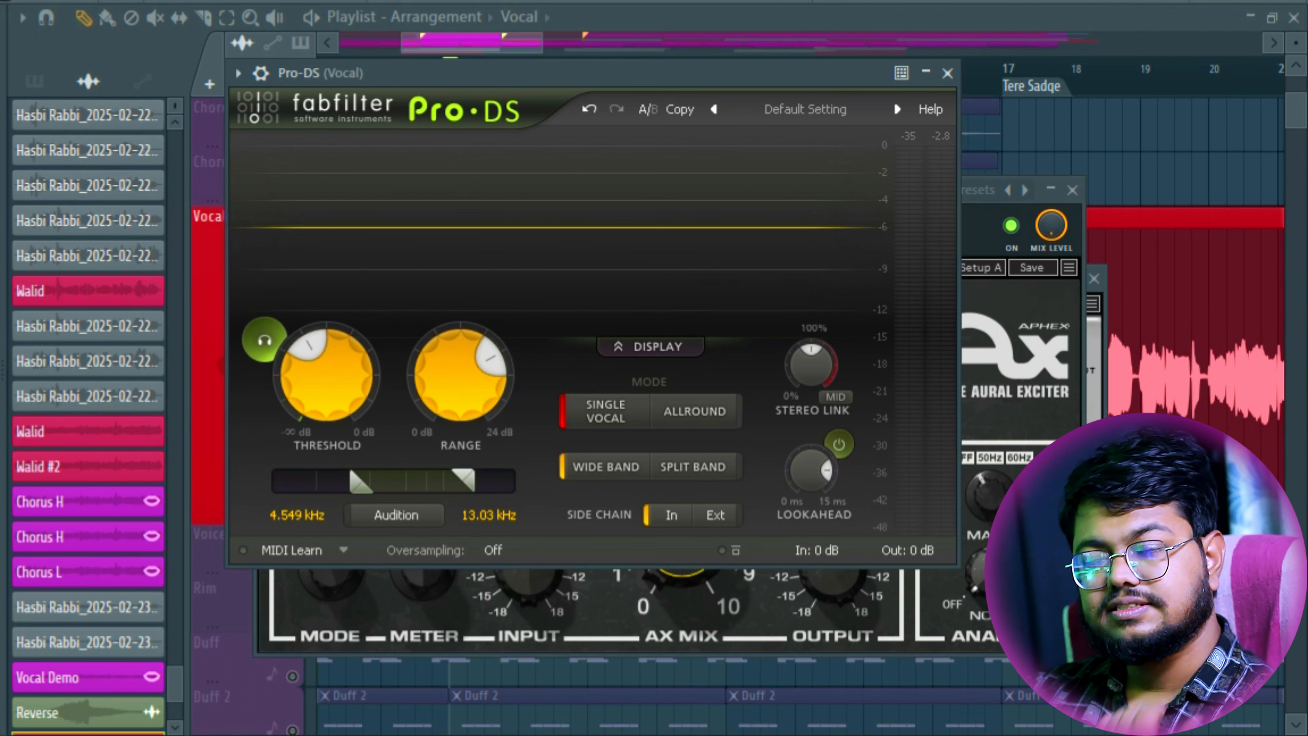
- Close the Vocal's Pro-DS and Aphex Vintage Exciter windows along with the plugin window behind them
{"action": "left_click", "coordinate": [947, 72]}
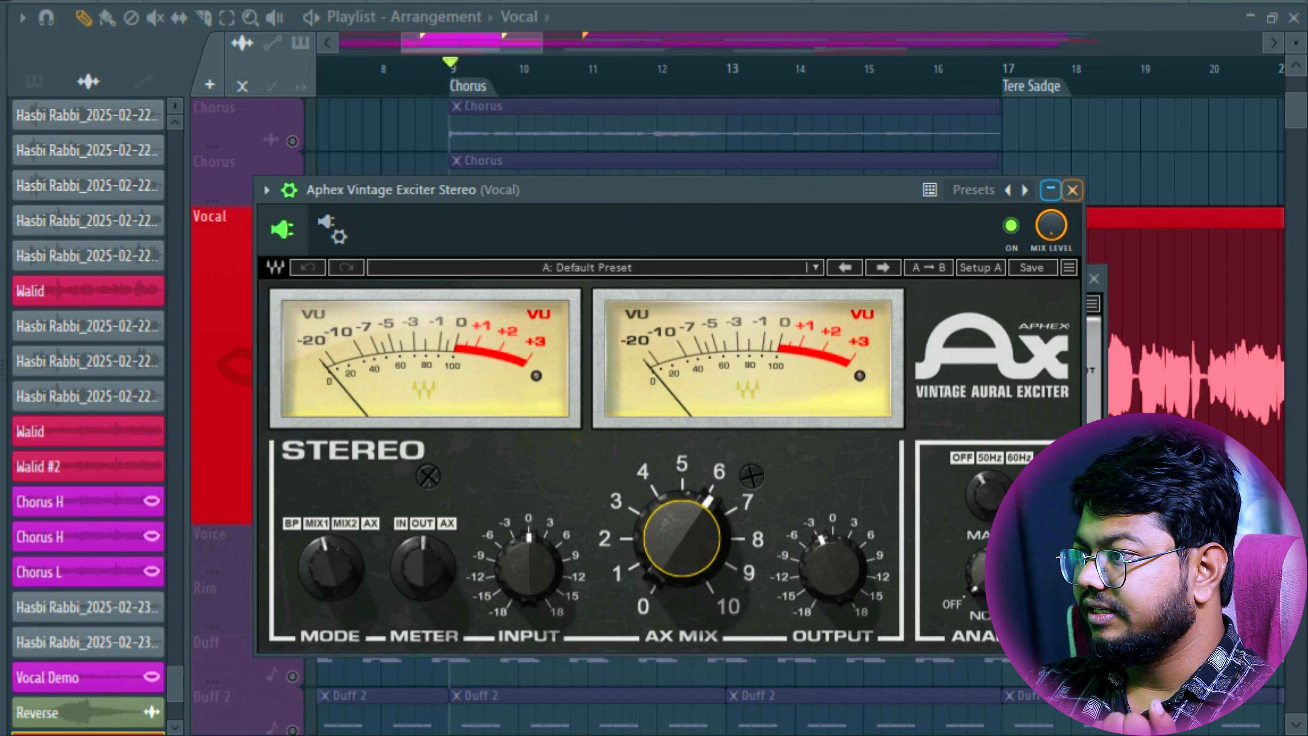
{"action": "left_click", "coordinate": [1073, 190]}
{"action": "left_click", "coordinate": [1093, 278]}
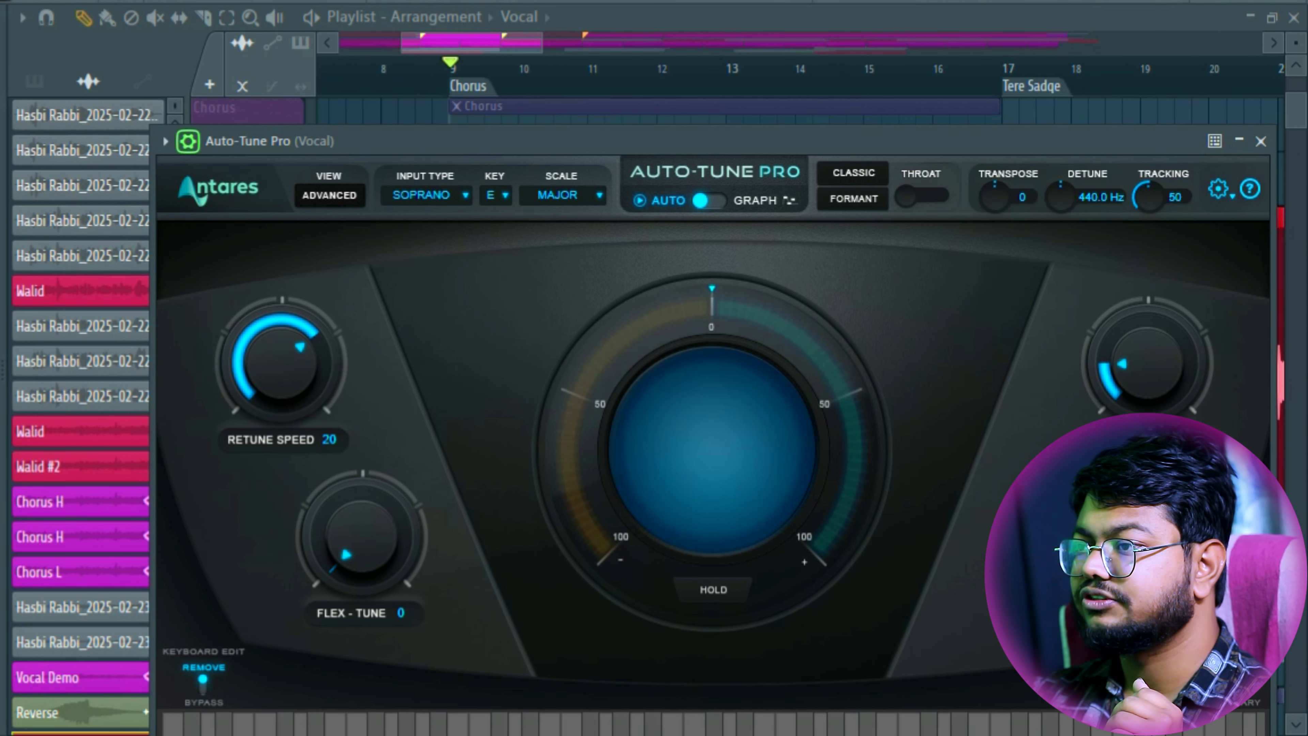
- Show the wrapper options of the Vocal's Auto-Tune Pro and compare playback from bar 9 with the plugin switched off and back on
{"action": "left_click", "coordinate": [188, 141]}
{"action": "left_click", "coordinate": [1199, 176]}
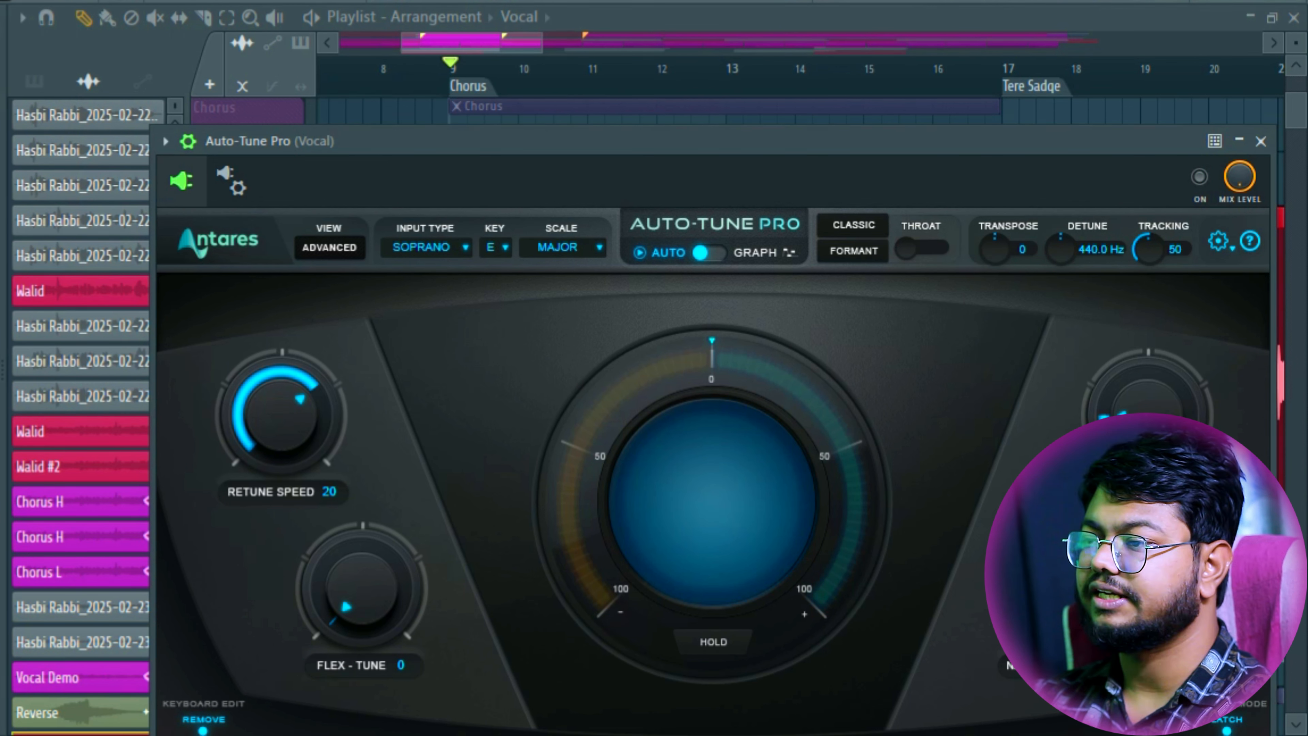
{"action": "key", "text": "space"}
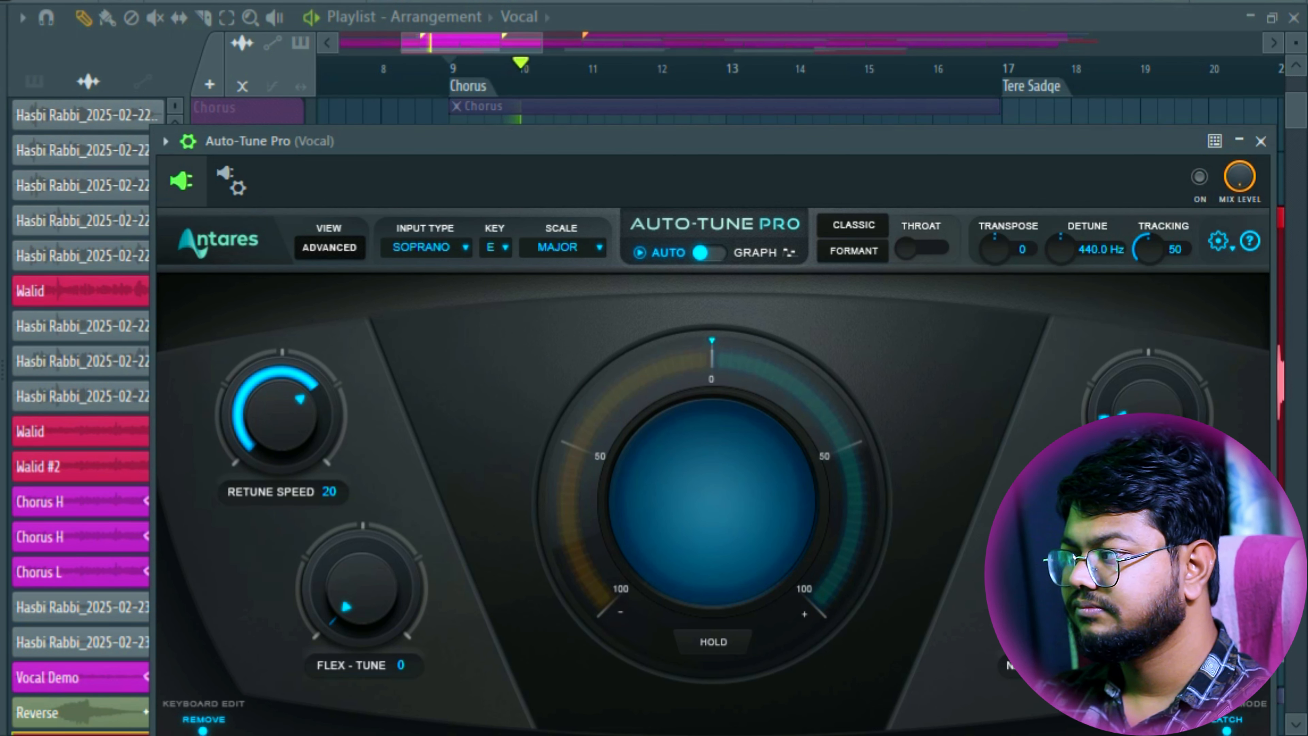
{"action": "key", "text": "space"}
{"action": "key", "text": "space"}
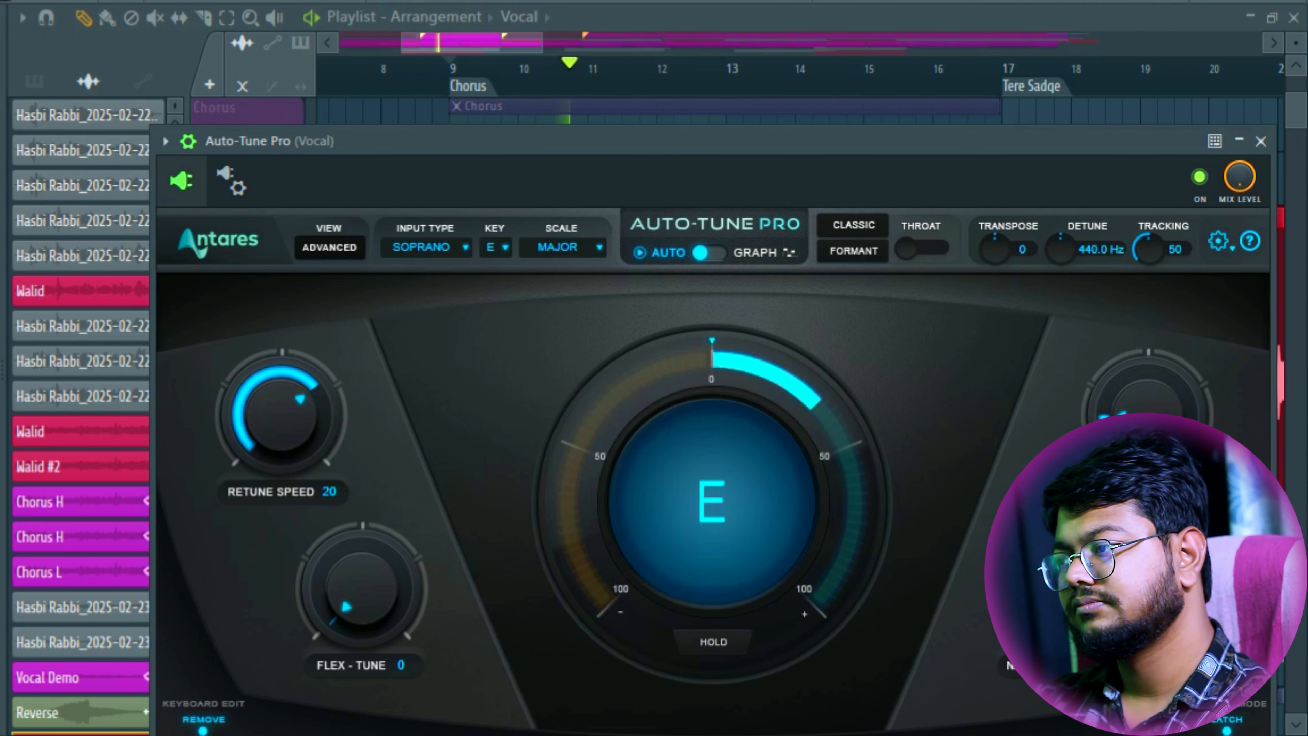
{"action": "key", "text": "space"}
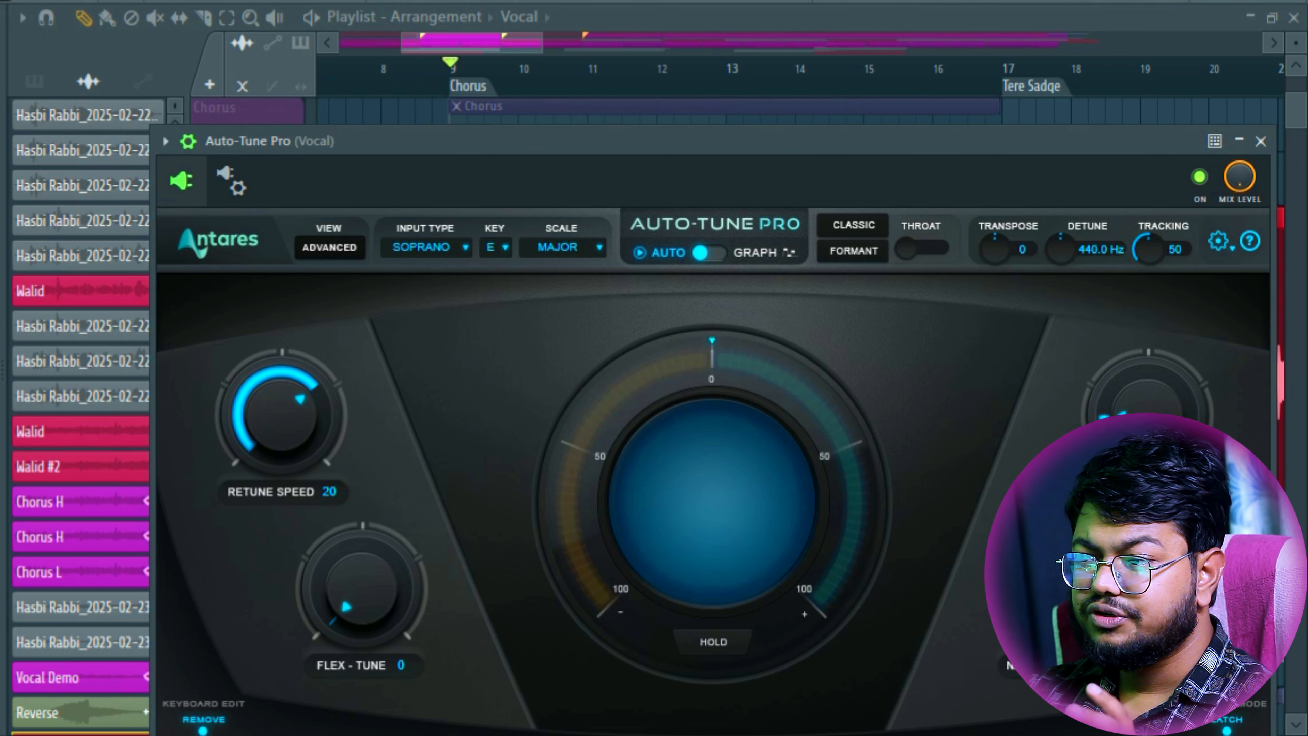
- Raise the Retune Speed of the Vocal's Auto-Tune Pro to 37 and further to 51, and close the plugin
{"action": "left_click_drag", "start_coordinate": [281, 417], "coordinate": [281, 441]}
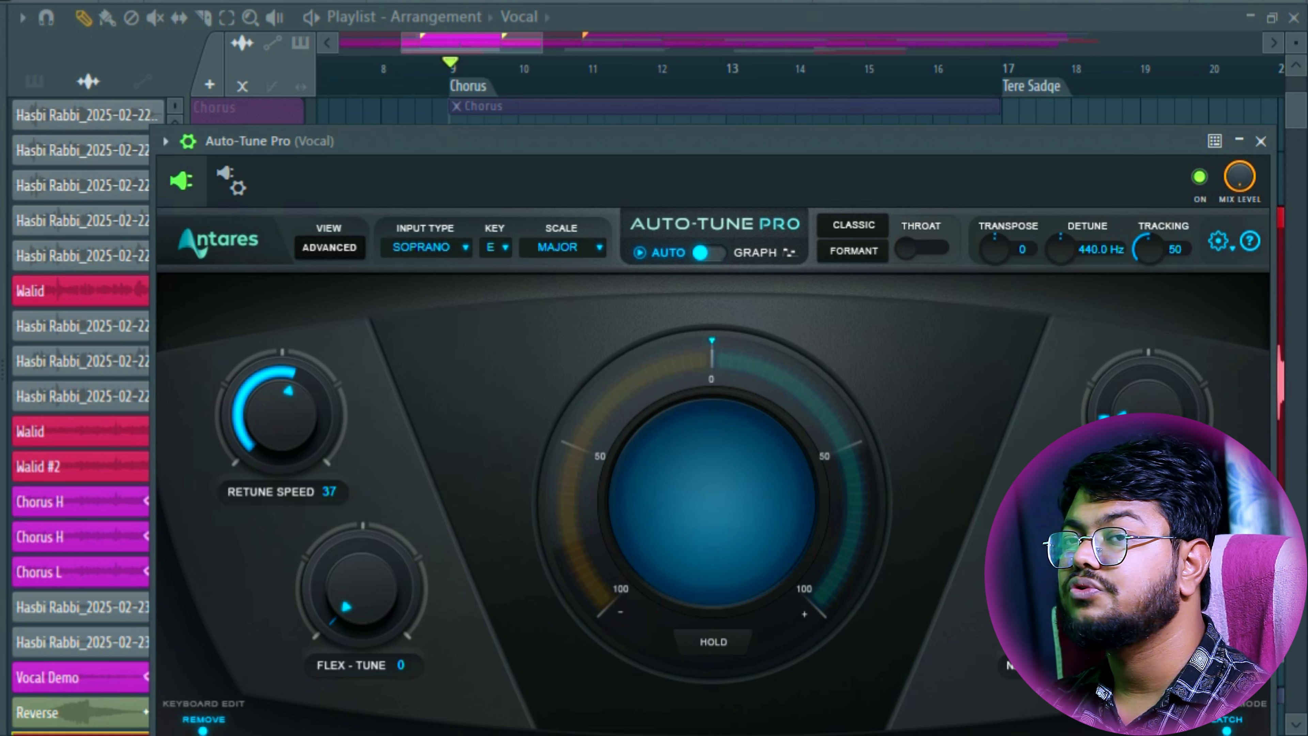
{"action": "left_click_drag", "start_coordinate": [281, 417], "coordinate": [281, 438]}
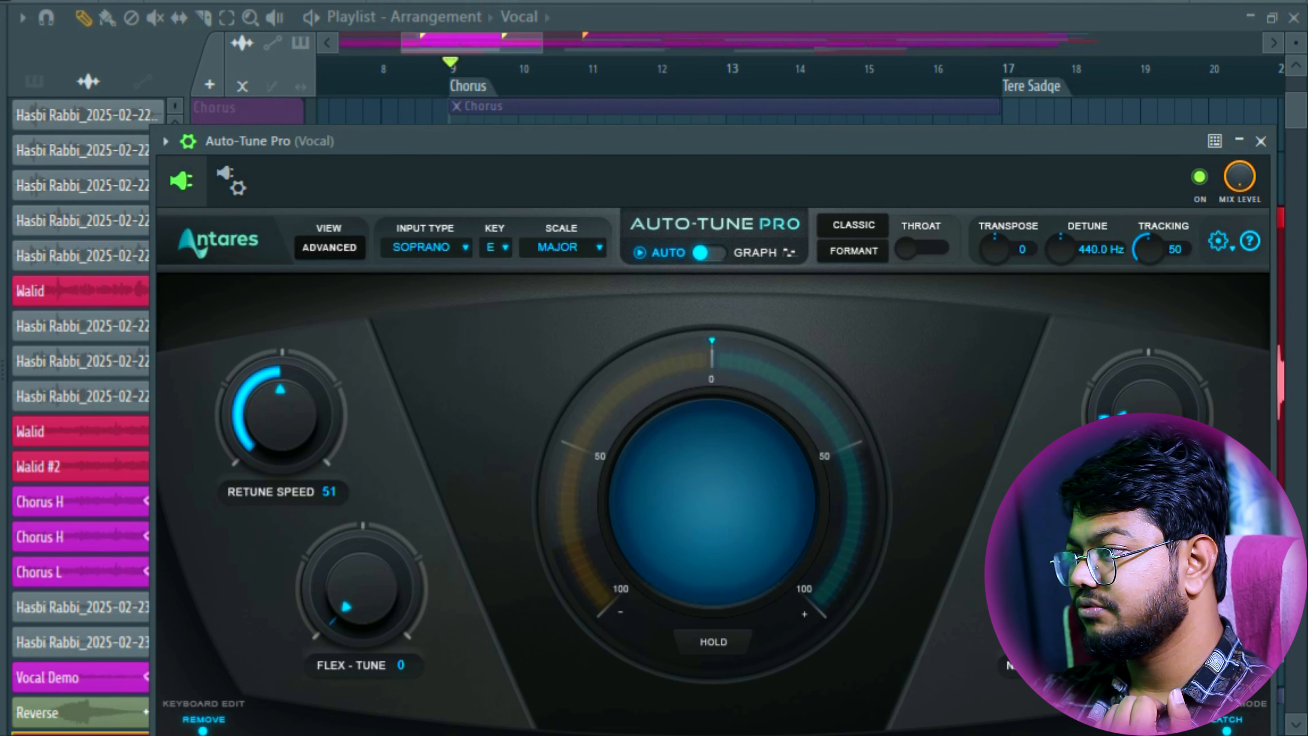
{"action": "left_click", "coordinate": [1260, 140]}
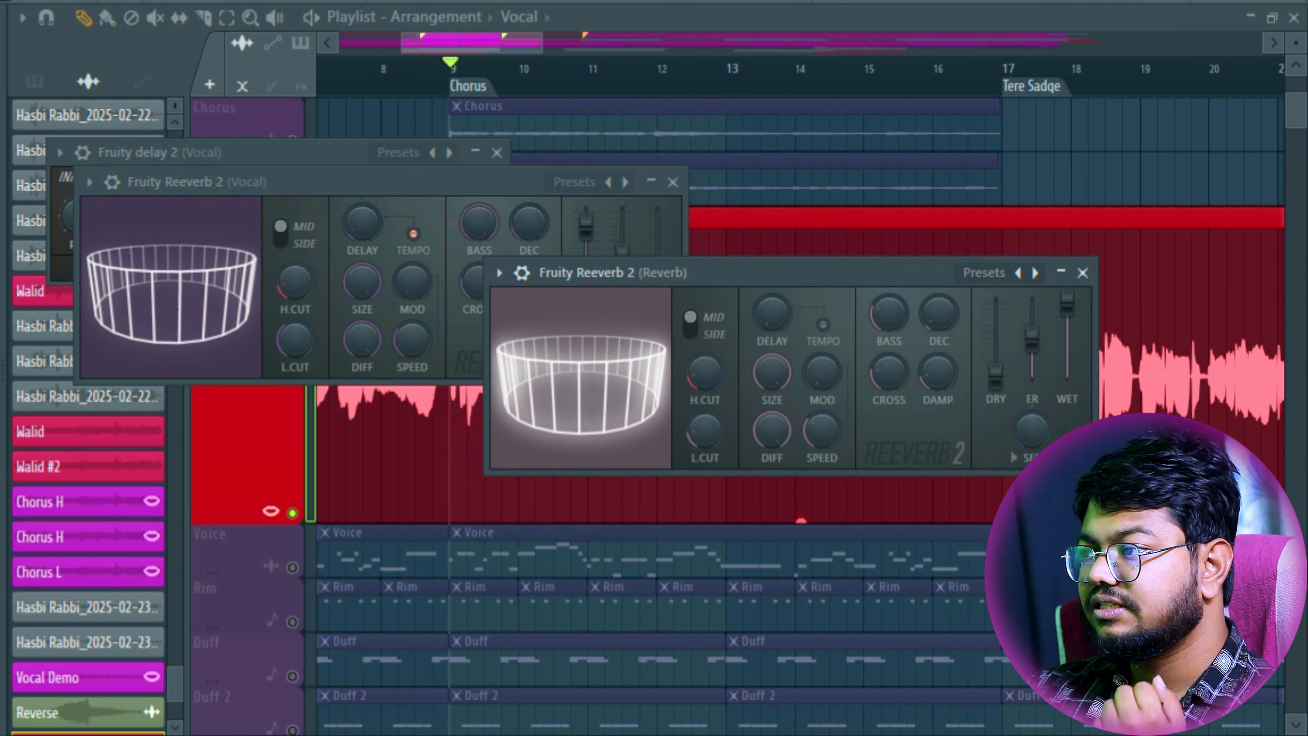
- Reposition the Reverb track's Fruity Reeverb 2 and the Vocal's Virtual Mix Rack, and close the Vocal's Virtual Mix Rack and Fruity delay 2 windows
{"action": "left_click_drag", "start_coordinate": [803, 273], "coordinate": [894, 360]}
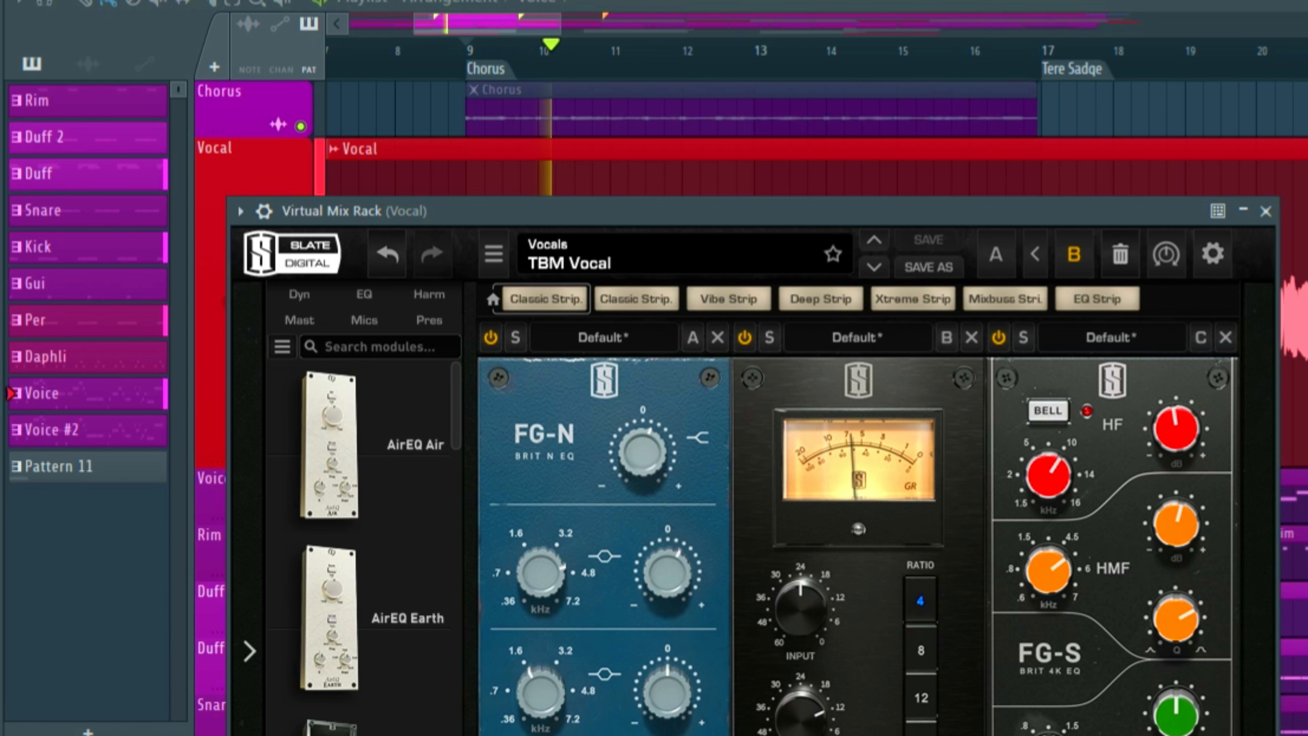
{"action": "left_click_drag", "start_coordinate": [1081, 211], "coordinate": [1052, 154]}
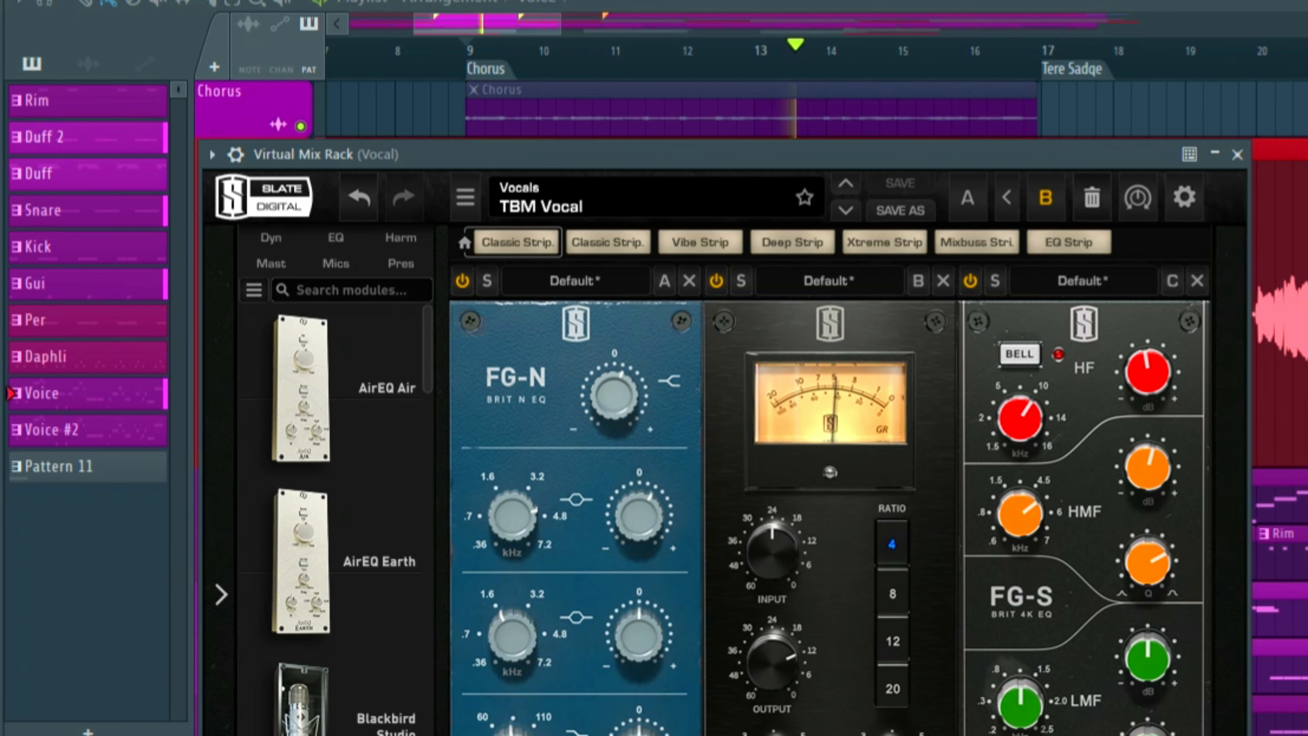
{"action": "left_click", "coordinate": [1237, 154]}
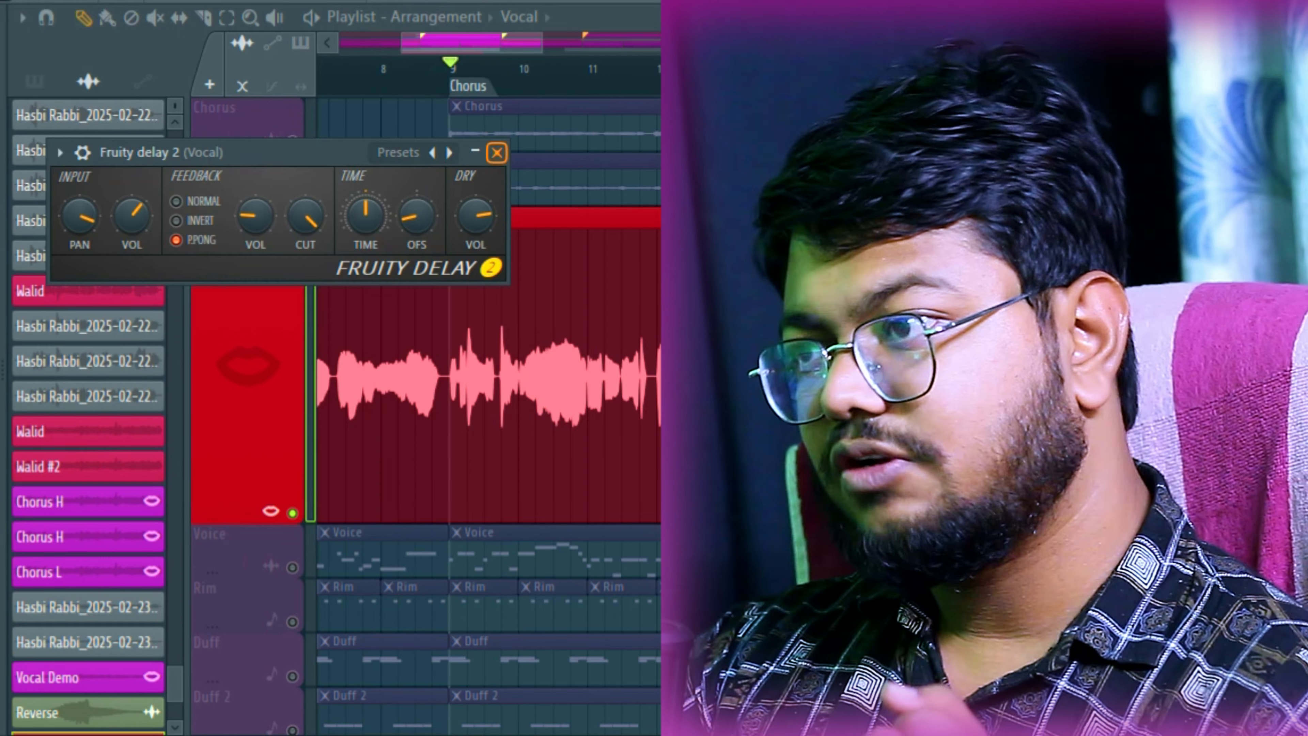
{"action": "key", "text": "Escape"}
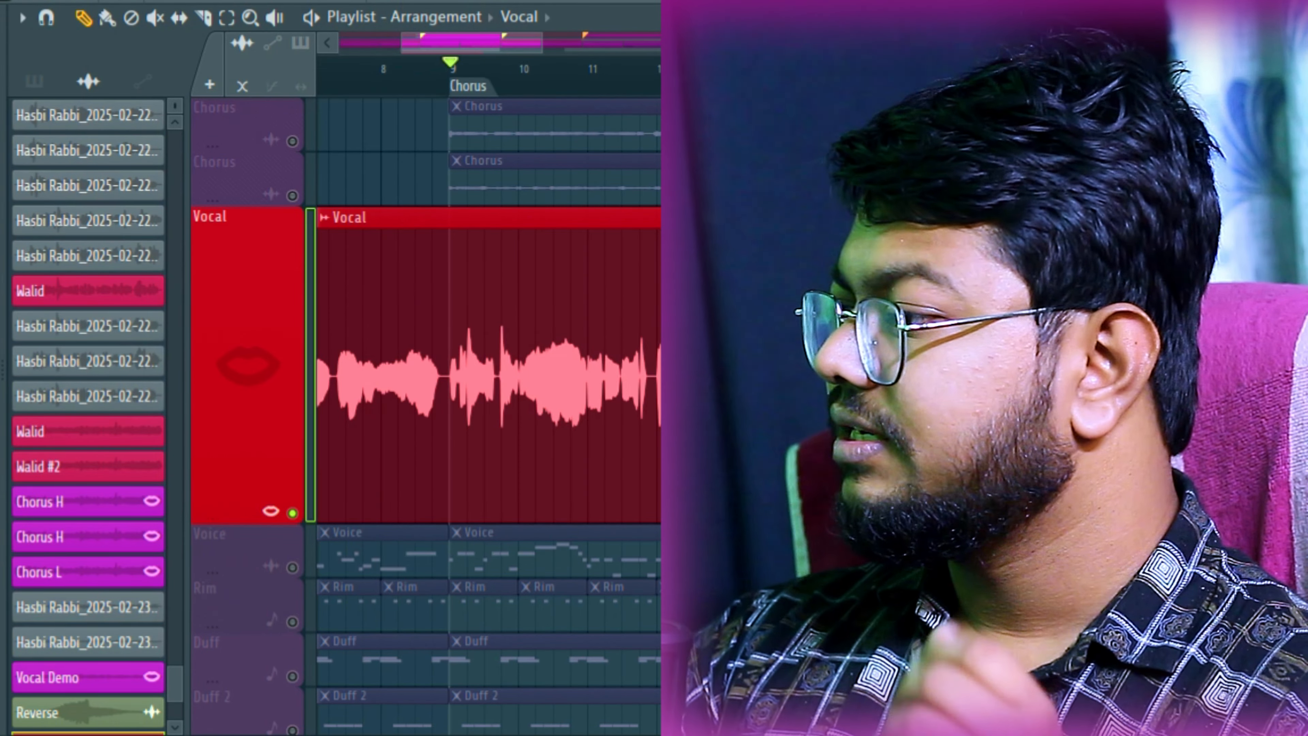